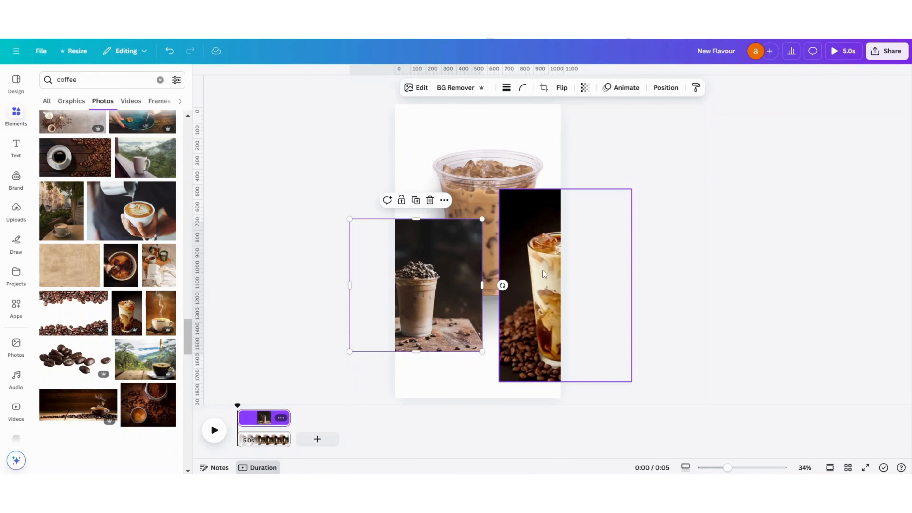
- Remove the backgrounds from the layered latte, frappe and iced coffee photos
{"action": "left_click", "coordinate": [538, 256]}
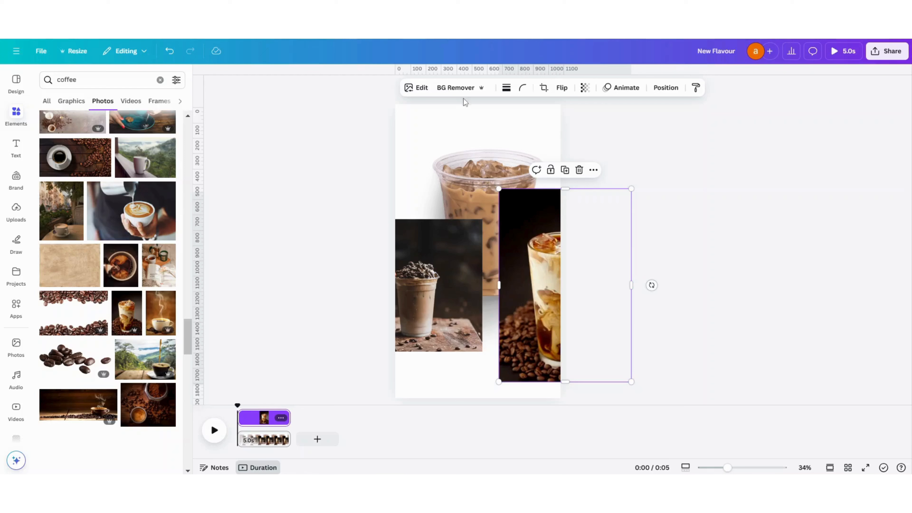
{"action": "left_click", "coordinate": [461, 90]}
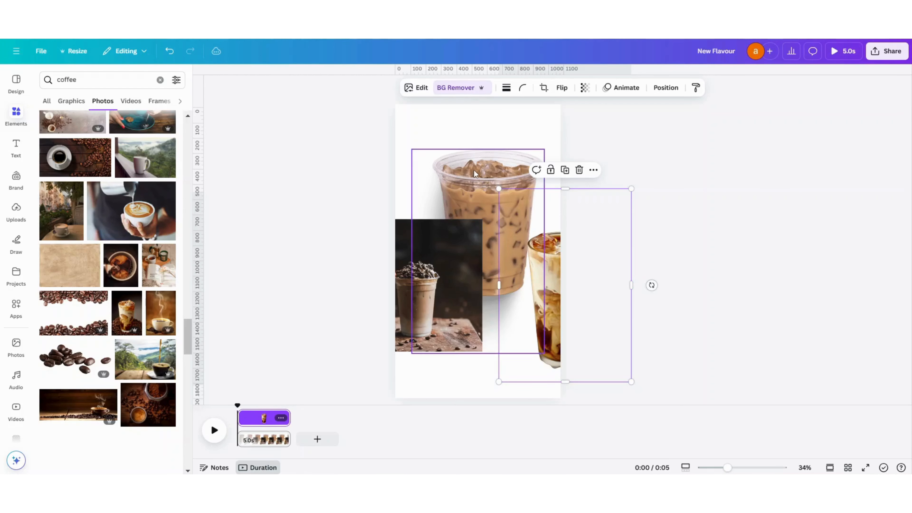
{"action": "left_click", "coordinate": [438, 302]}
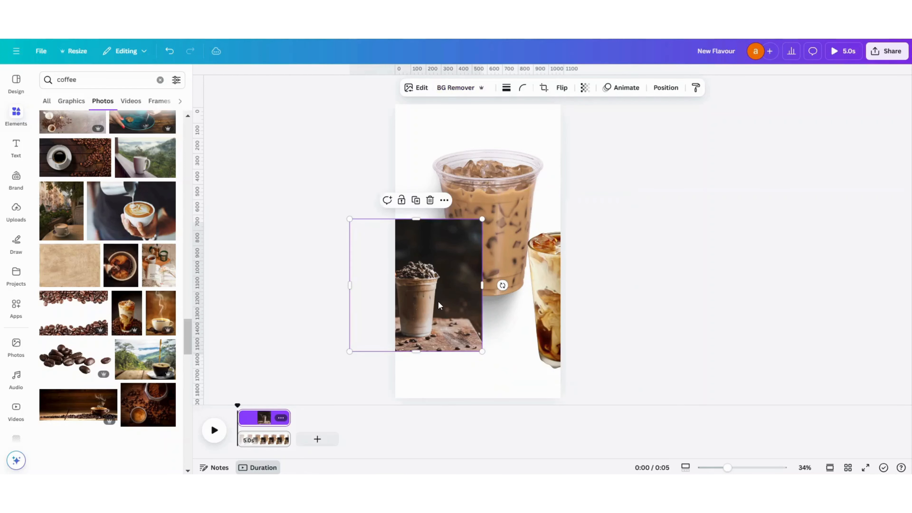
{"action": "left_click", "coordinate": [456, 89]}
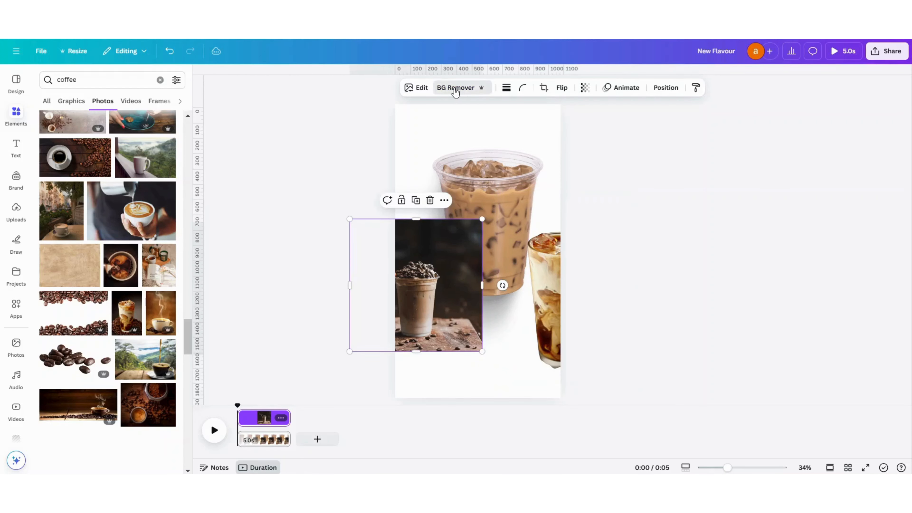
{"action": "left_click", "coordinate": [491, 204]}
{"action": "left_click", "coordinate": [466, 87]}
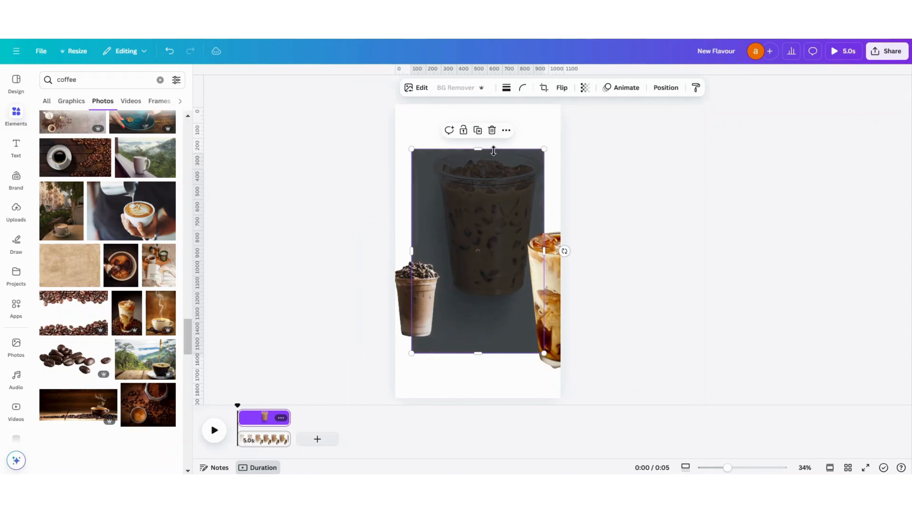
{"action": "left_click", "coordinate": [611, 163]}
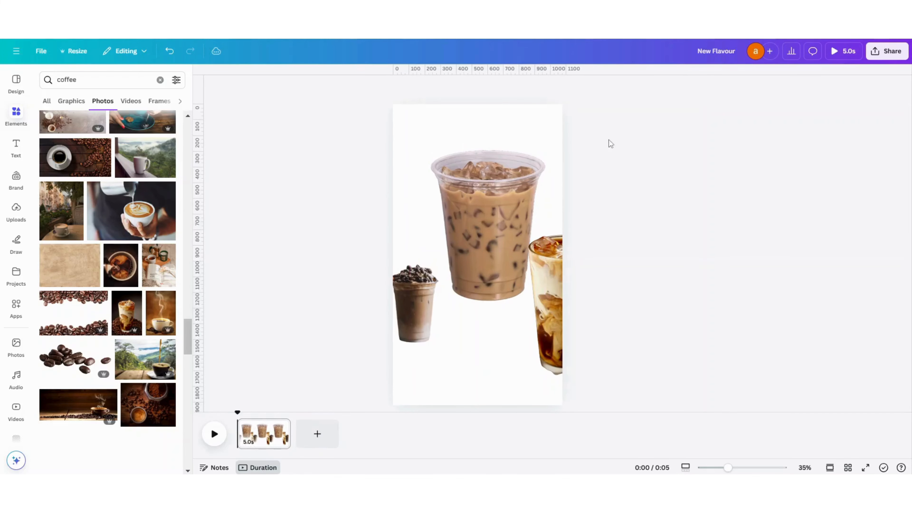
- Crop the empty area below the iced coffee cup and move the cup up to the page's upper edge
{"action": "left_click", "coordinate": [476, 216]}
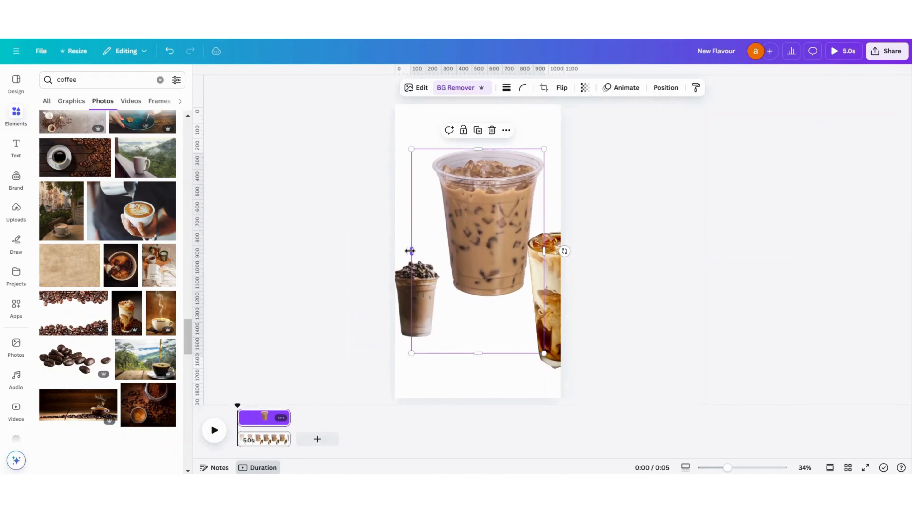
{"action": "left_click_drag", "start_coordinate": [487, 355], "coordinate": [507, 304]}
{"action": "left_click_drag", "start_coordinate": [468, 248], "coordinate": [459, 184]}
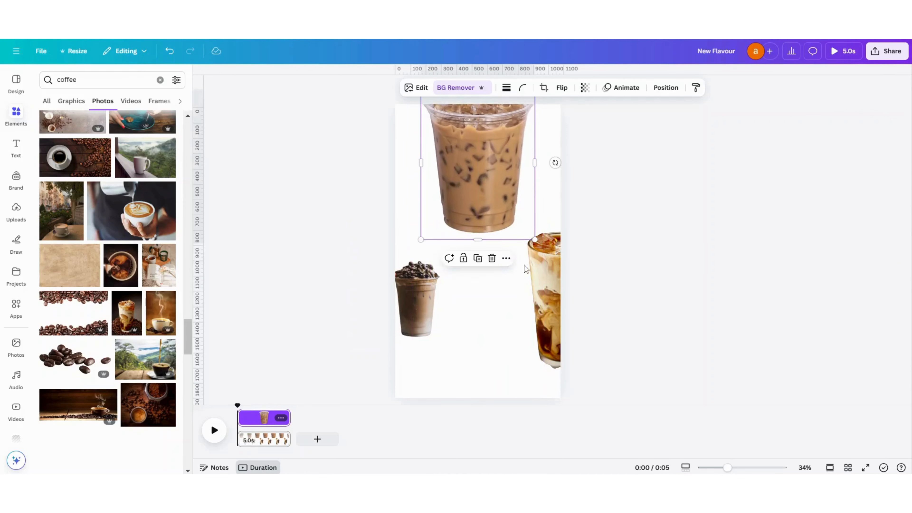
- Move the layered latte glass fully onto the page and crop the empty space around it
{"action": "left_click_drag", "start_coordinate": [522, 273], "coordinate": [455, 262]}
{"action": "left_click_drag", "start_coordinate": [560, 270], "coordinate": [542, 267]}
{"action": "left_click_drag", "start_coordinate": [433, 273], "coordinate": [452, 273]}
{"action": "left_click_drag", "start_coordinate": [492, 179], "coordinate": [497, 208]}
{"action": "left_click_drag", "start_coordinate": [498, 369], "coordinate": [498, 363]}
- Crop the frappe photo's empty margins closely around the cup on all four sides
{"action": "left_click", "coordinate": [421, 320]}
{"action": "left_click_drag", "start_coordinate": [416, 224], "coordinate": [443, 272]}
{"action": "left_click_drag", "start_coordinate": [434, 372], "coordinate": [443, 363]}
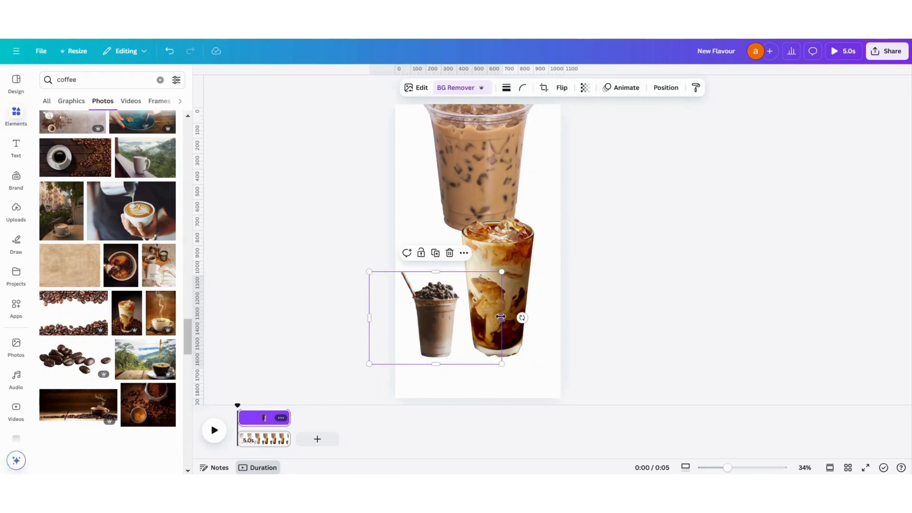
{"action": "left_click_drag", "start_coordinate": [501, 317], "coordinate": [465, 317]}
{"action": "left_click_drag", "start_coordinate": [367, 323], "coordinate": [398, 316]}
{"action": "left_click", "coordinate": [596, 244]}
- Trim the layered latte's remaining margins and enlarge the glass
{"action": "left_click", "coordinate": [469, 267]}
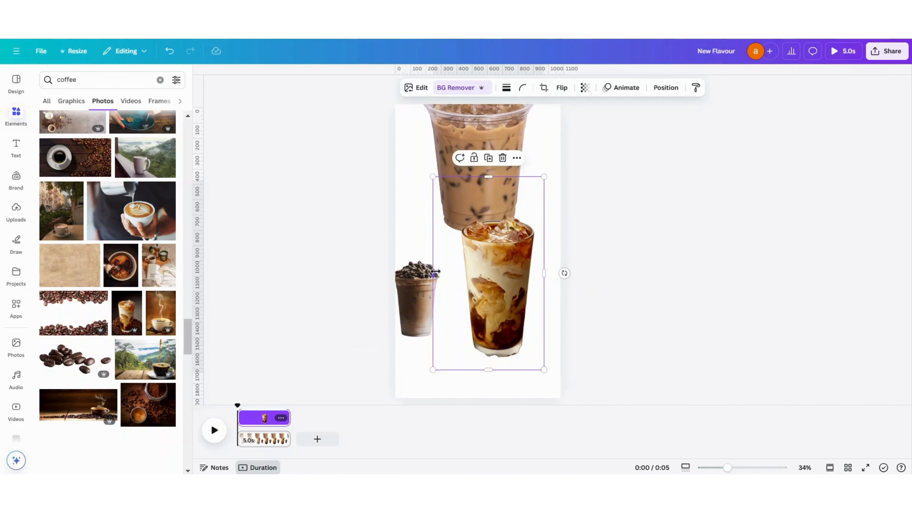
{"action": "left_click_drag", "start_coordinate": [436, 272], "coordinate": [451, 272]}
{"action": "left_click_drag", "start_coordinate": [493, 176], "coordinate": [433, 177]}
- Enlarge the frappe to nearly the latte glass's height and place it beside the glass on the page's left side
{"action": "left_click", "coordinate": [398, 272]}
{"action": "left_click_drag", "start_coordinate": [398, 272], "coordinate": [352, 205]}
{"action": "left_click_drag", "start_coordinate": [433, 274], "coordinate": [442, 265]}
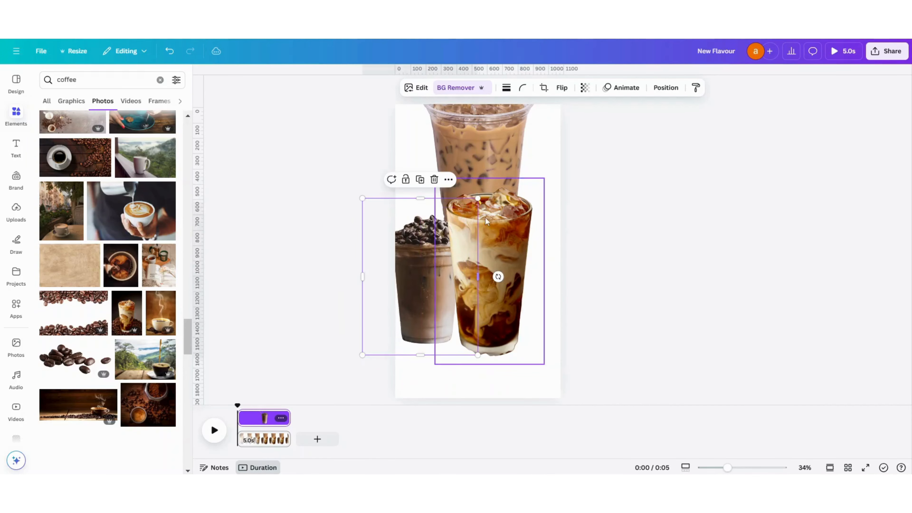
{"action": "left_click_drag", "start_coordinate": [484, 191], "coordinate": [508, 165]}
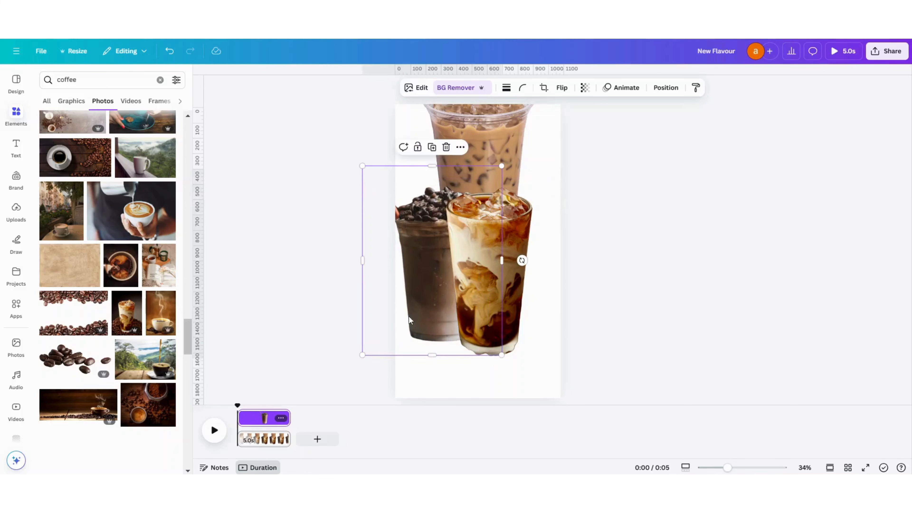
- Move the iced coffee cup down behind the layered latte on the page's right side and enlarge it slightly
{"action": "left_click_drag", "start_coordinate": [494, 127], "coordinate": [520, 237]}
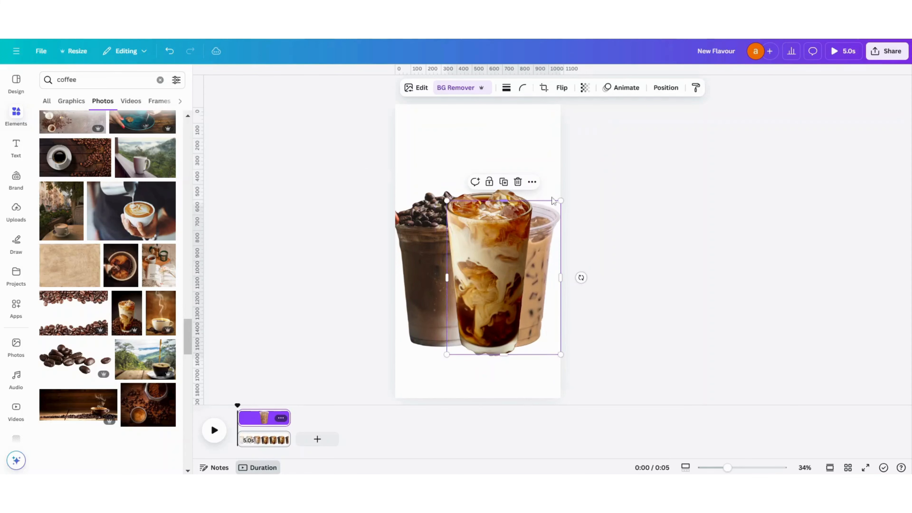
{"action": "left_click_drag", "start_coordinate": [561, 199], "coordinate": [569, 189]}
{"action": "left_click", "coordinate": [734, 202]}
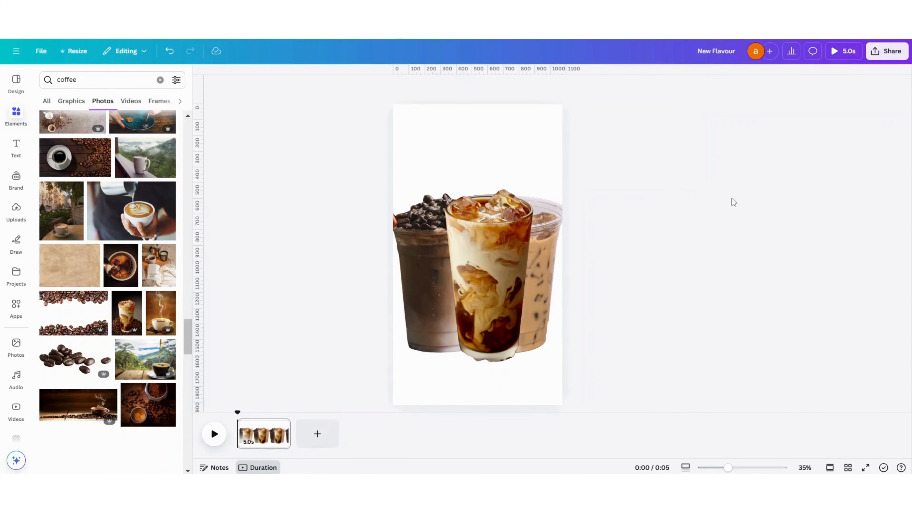
- Add custom guides with 5 rows, 0 columns, and a row gap and margin of 0 px
{"action": "left_click", "coordinate": [400, 155]}
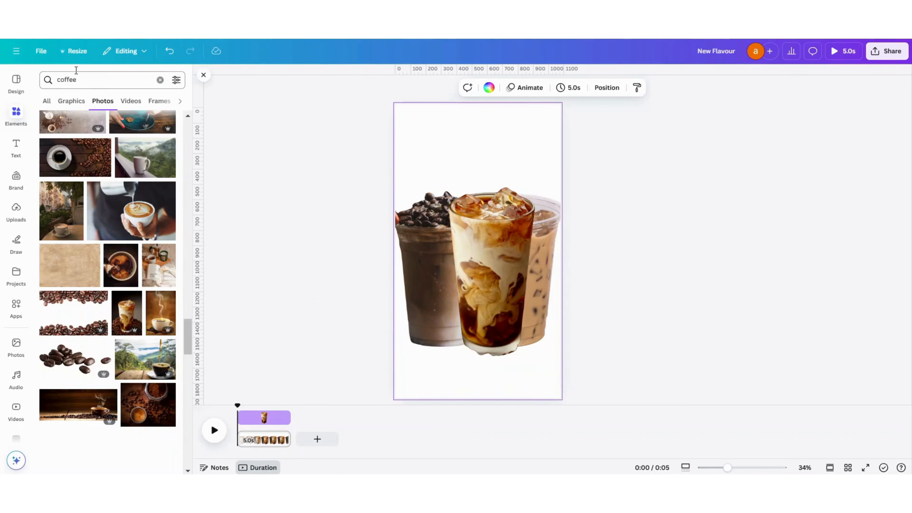
{"action": "left_click", "coordinate": [40, 50]}
{"action": "mouse_move", "coordinate": [71, 161]}
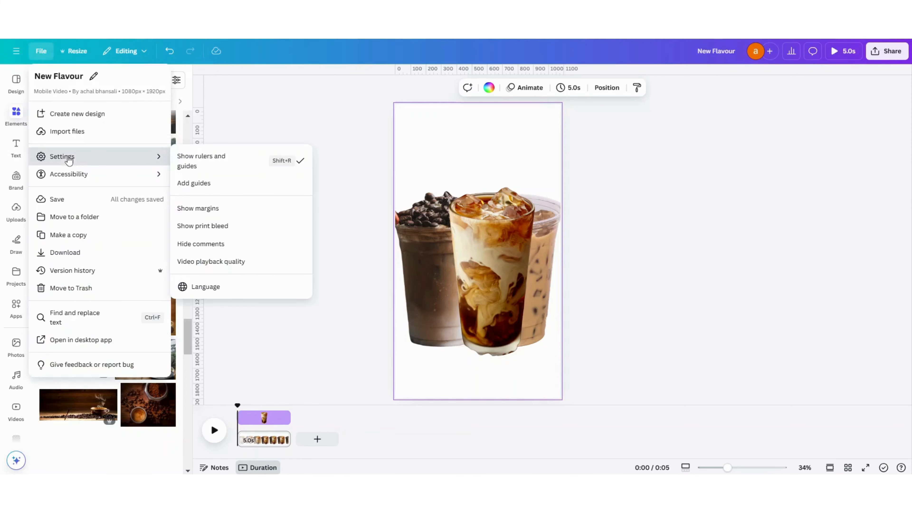
{"action": "left_click", "coordinate": [209, 181]}
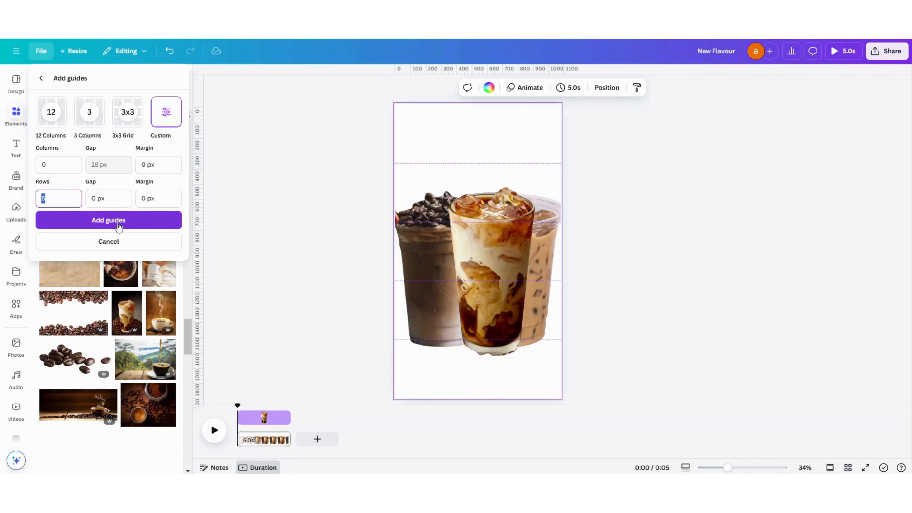
{"action": "left_click", "coordinate": [107, 223]}
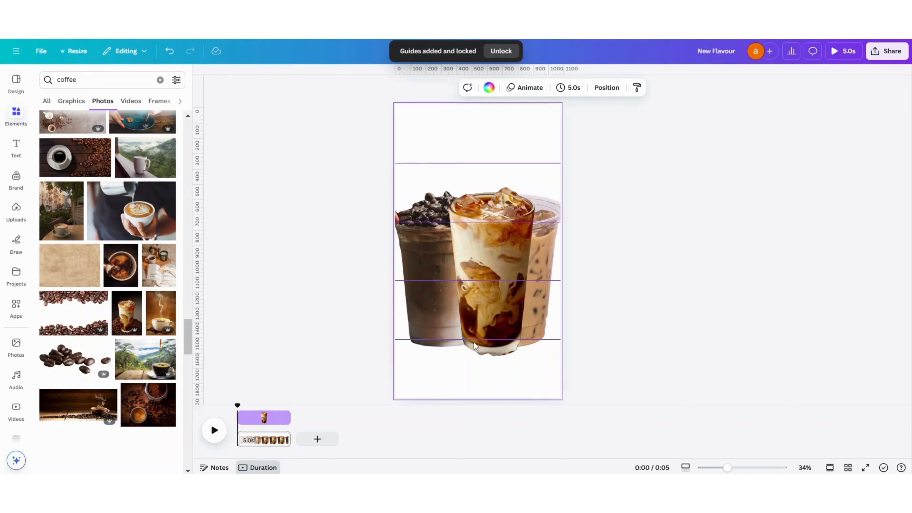
- Stack the drinks vertically, with the iced coffee cut off above, the layered latte centred, and the frappe cut off below
{"action": "left_click", "coordinate": [498, 264]}
{"action": "left_click_drag", "start_coordinate": [498, 264], "coordinate": [483, 252]}
{"action": "left_click", "coordinate": [543, 258]}
{"action": "left_click_drag", "start_coordinate": [542, 257], "coordinate": [511, 70]}
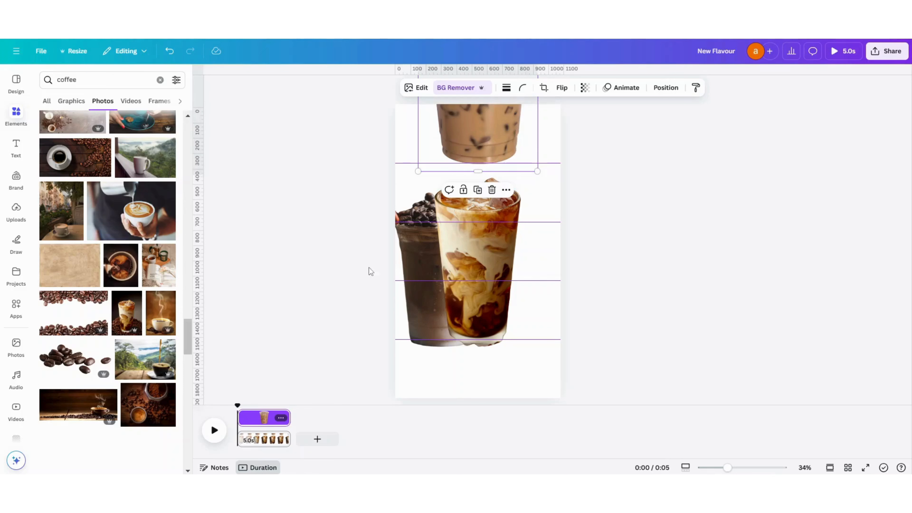
{"action": "left_click_drag", "start_coordinate": [427, 259], "coordinate": [469, 392]}
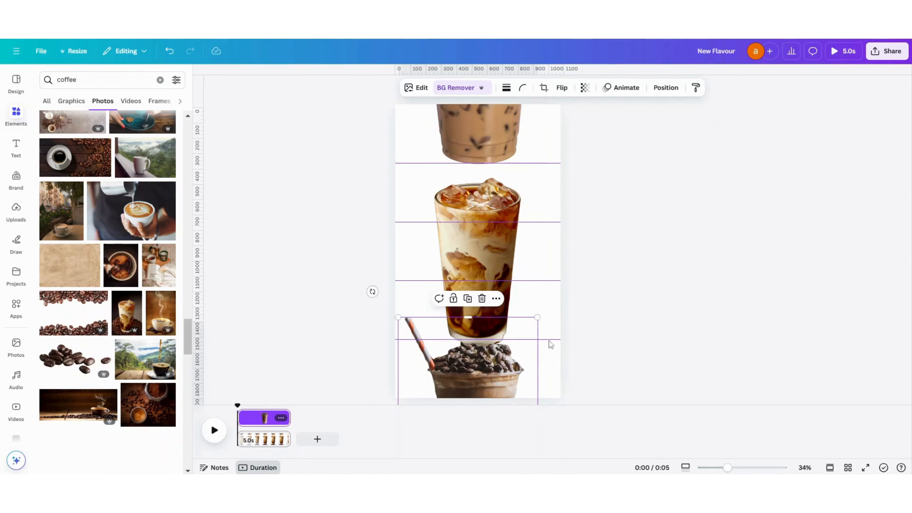
{"action": "left_click", "coordinate": [495, 306]}
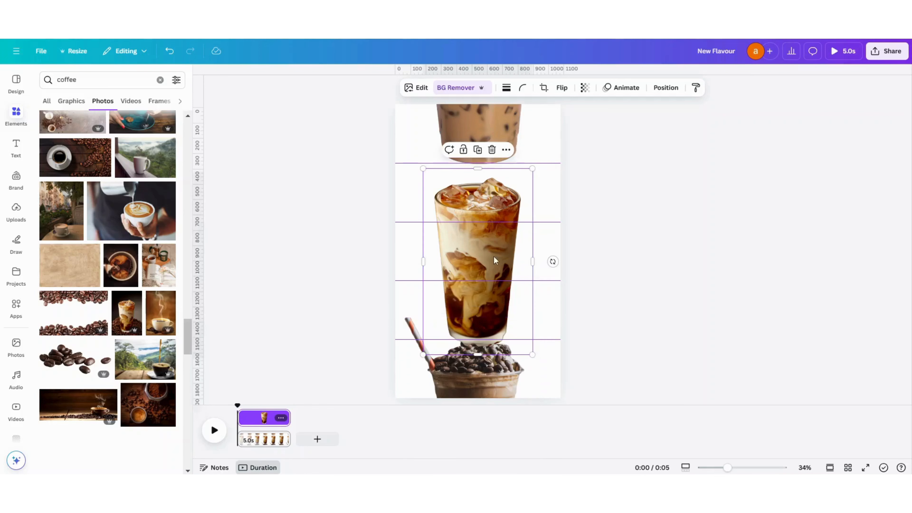
{"action": "left_click_drag", "start_coordinate": [495, 306], "coordinate": [492, 245]}
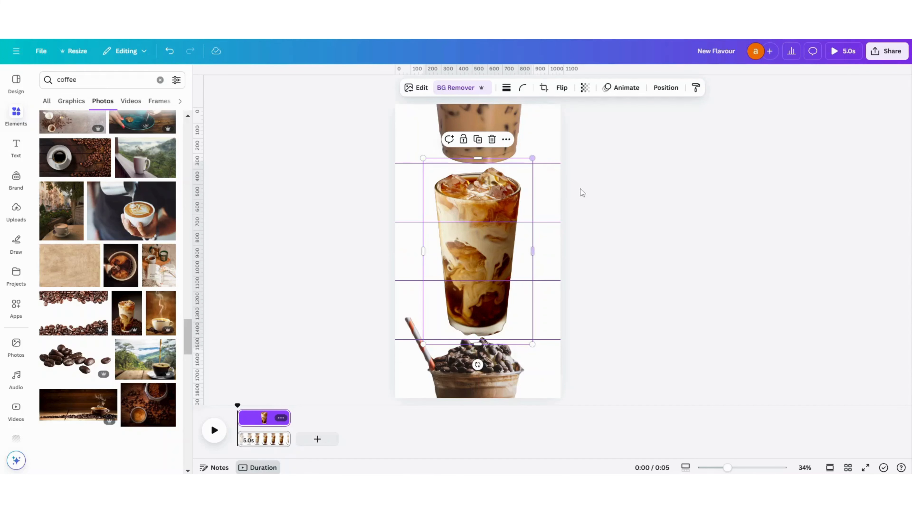
{"action": "left_click", "coordinate": [621, 191]}
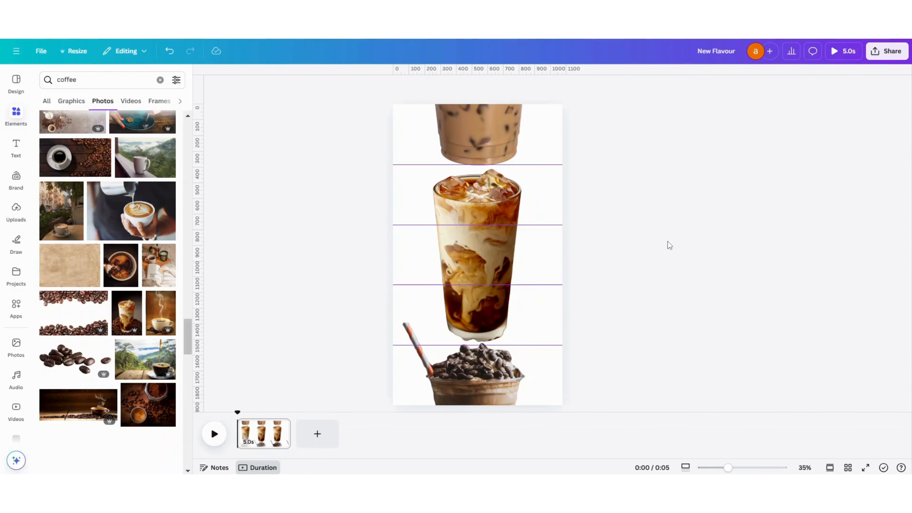
- Select all three drinks together and narrow their frames slightly from the left side
{"action": "left_click_drag", "start_coordinate": [606, 114], "coordinate": [411, 416]}
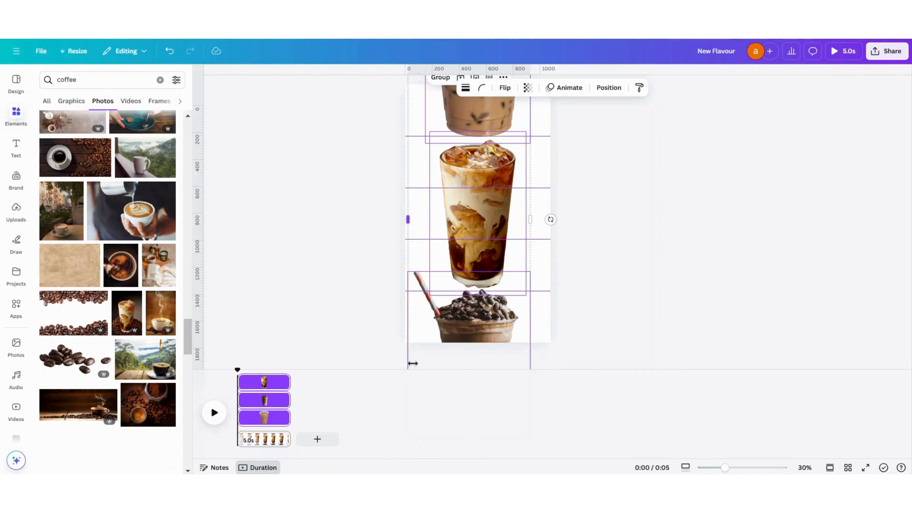
{"action": "left_click_drag", "start_coordinate": [411, 365], "coordinate": [414, 368]}
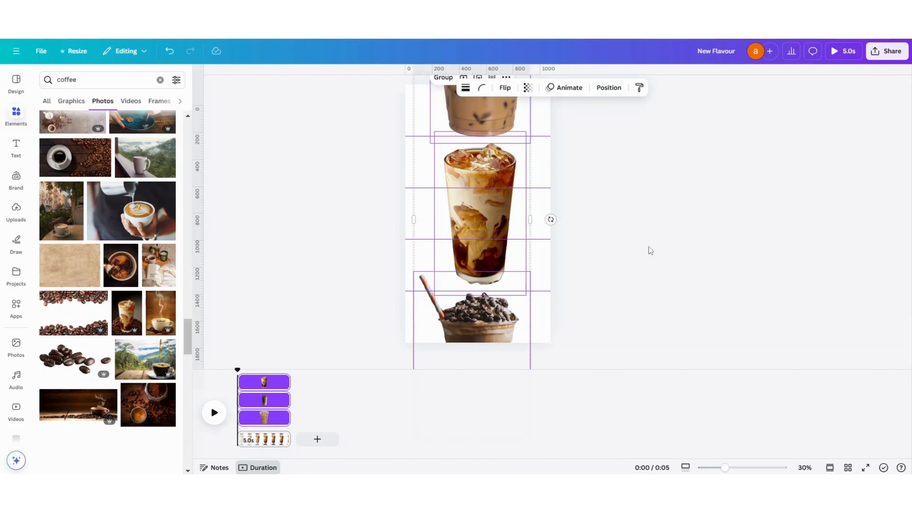
{"action": "left_click", "coordinate": [622, 230]}
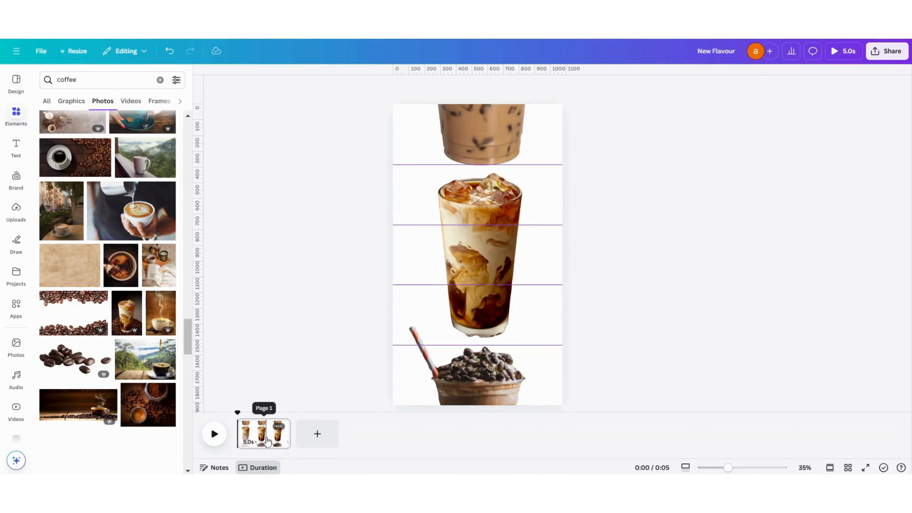
- Duplicate the first page
{"action": "left_click", "coordinate": [267, 440]}
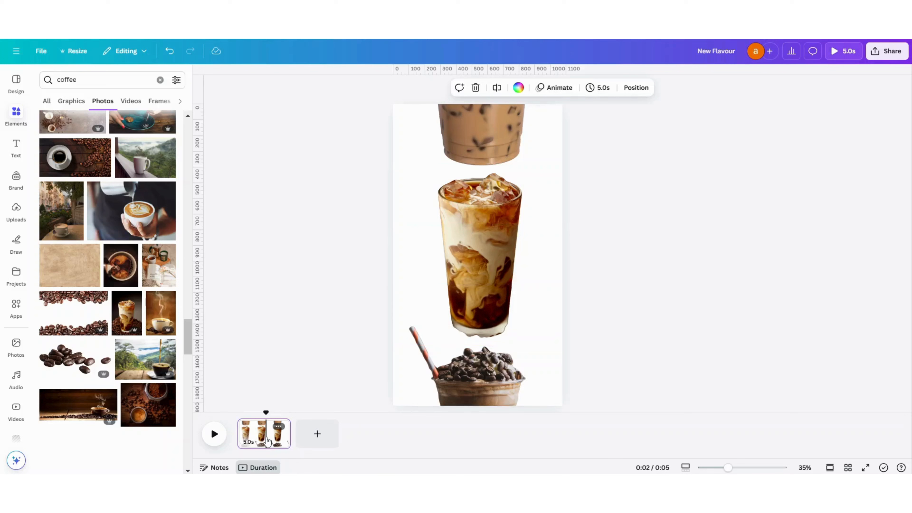
{"action": "right_click", "coordinate": [267, 440]}
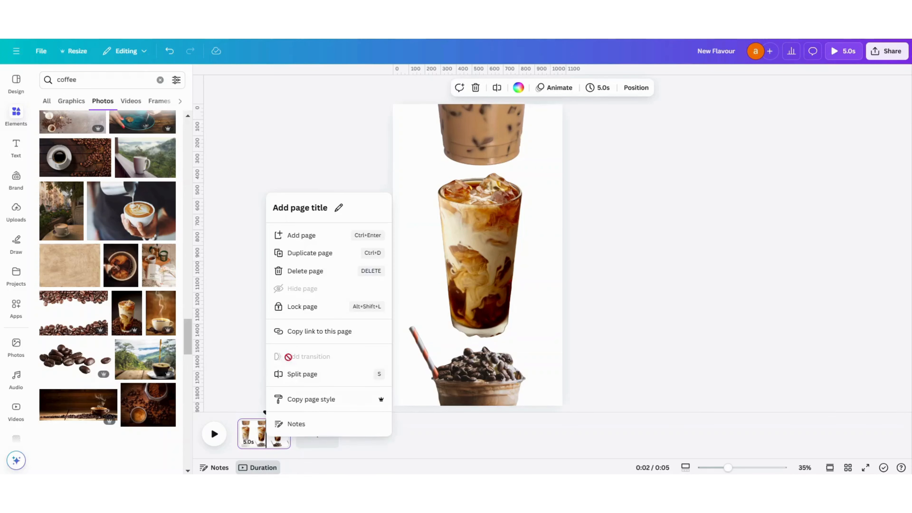
{"action": "left_click", "coordinate": [312, 255]}
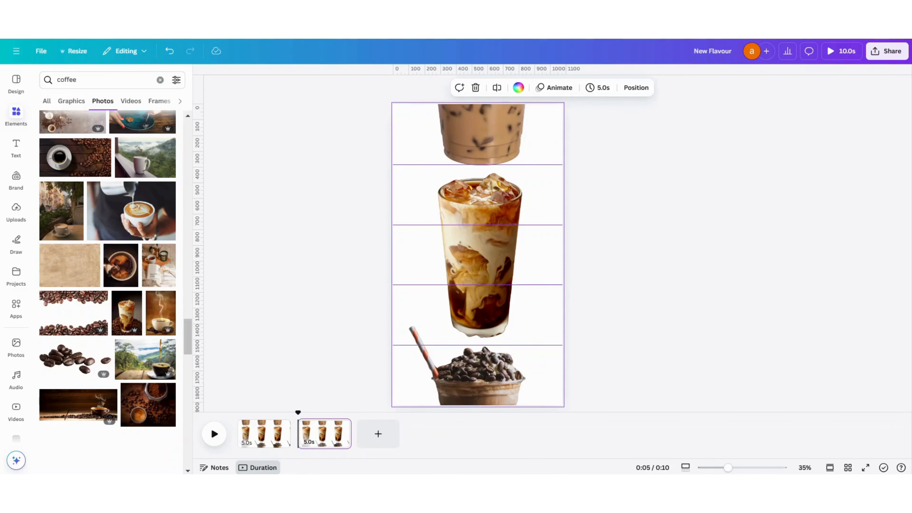
- On the second page, move the iced coffee and frappe aside and centre the layered latte's lower part at the page's upper edge
{"action": "left_click", "coordinate": [498, 135]}
{"action": "left_click_drag", "start_coordinate": [500, 144], "coordinate": [431, 387]}
{"action": "left_click_drag", "start_coordinate": [492, 401], "coordinate": [571, 212]}
{"action": "left_click", "coordinate": [488, 241]}
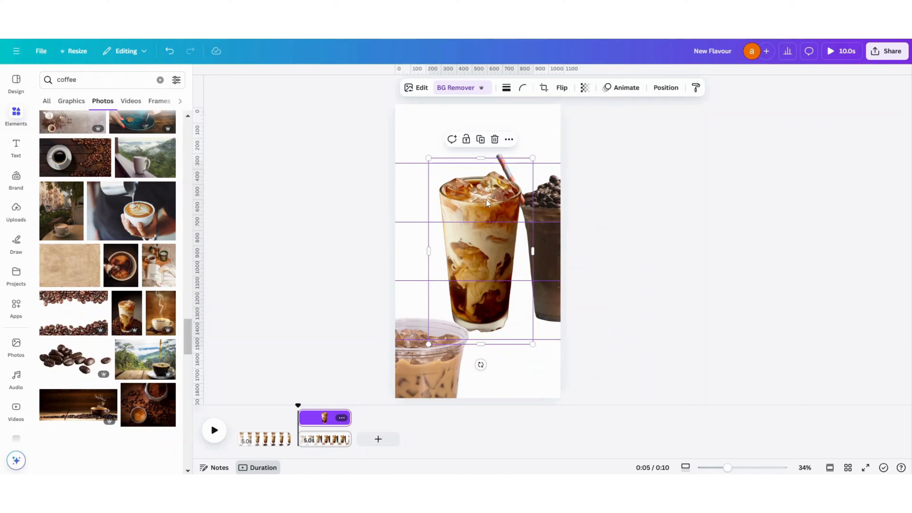
{"action": "left_click_drag", "start_coordinate": [489, 240], "coordinate": [492, 98]}
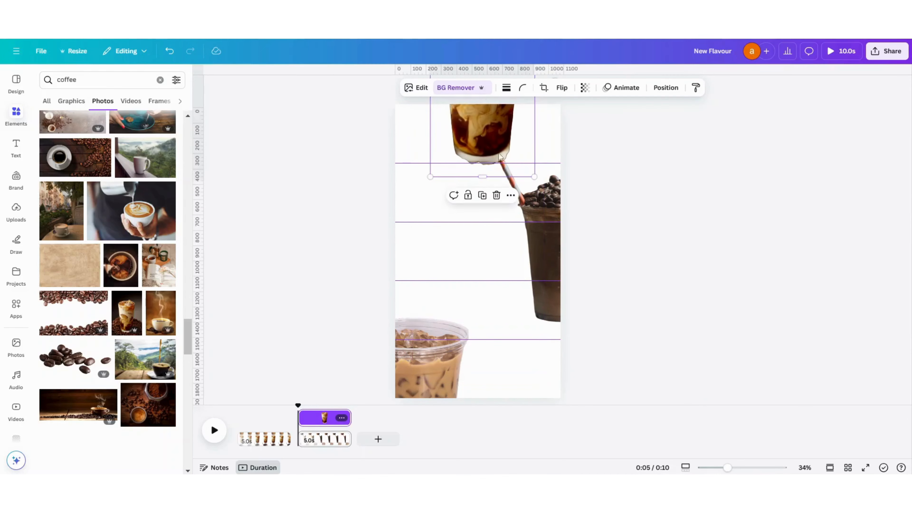
{"action": "left_click_drag", "start_coordinate": [492, 150], "coordinate": [489, 147]}
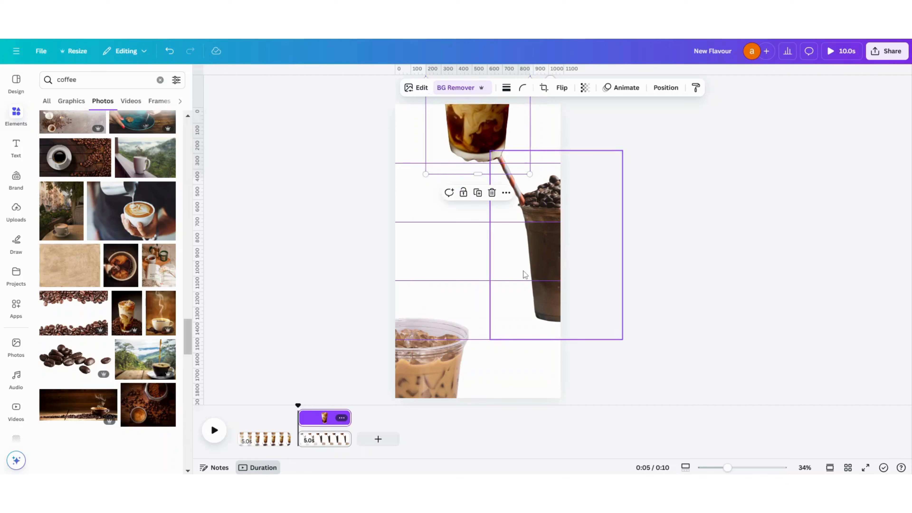
- Centre the iced coffee at the second page's lower edge and place the frappe in the middle between the guides
{"action": "left_click", "coordinate": [427, 382]}
{"action": "left_click_drag", "start_coordinate": [427, 382], "coordinate": [494, 392]}
{"action": "left_click", "coordinate": [539, 256]}
{"action": "left_click_drag", "start_coordinate": [540, 256], "coordinate": [457, 259]}
{"action": "left_click", "coordinate": [648, 263]}
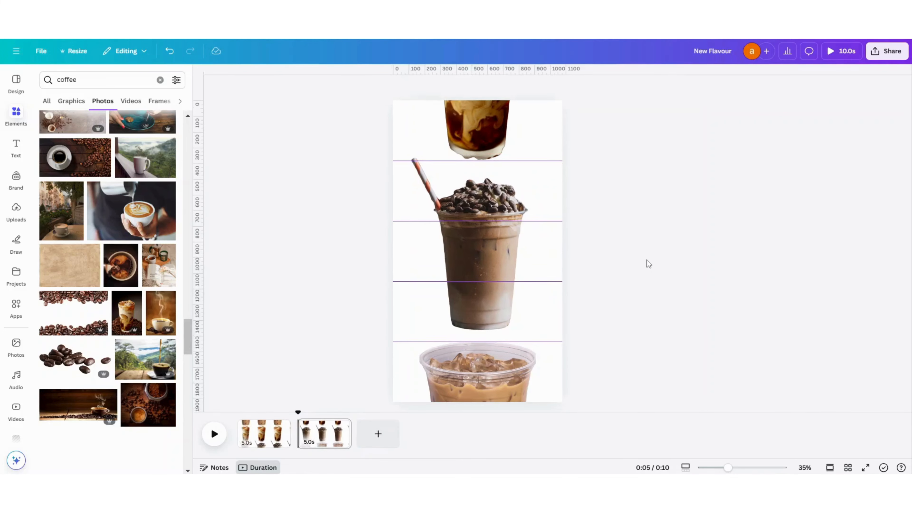
- Duplicate the second page to create a third one
{"action": "left_click", "coordinate": [330, 435]}
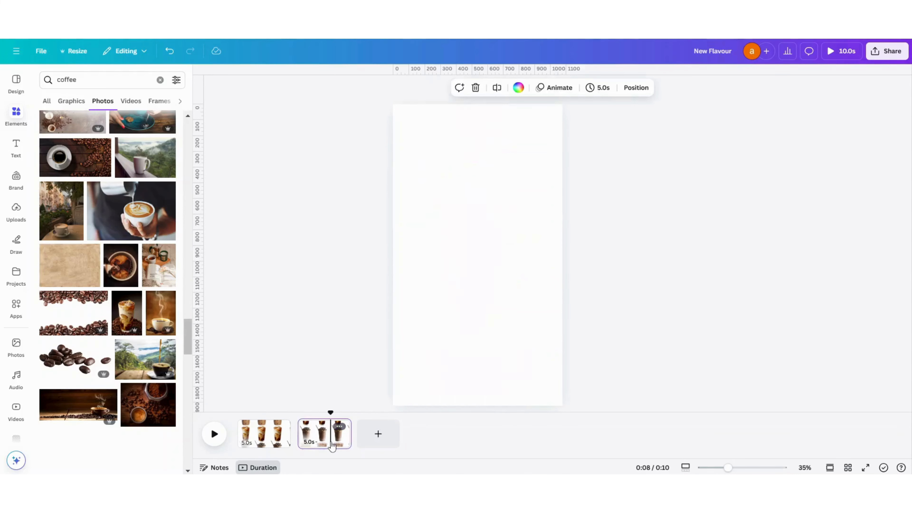
{"action": "key", "text": "ctrl+d"}
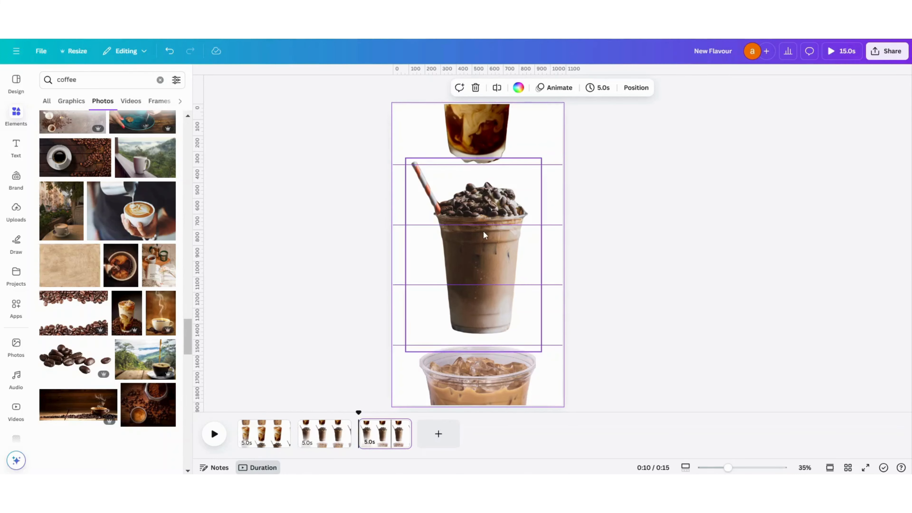
- On the third page, centre the iced coffee in the middle, the layered latte at the lower edge and the frappe's base at the upper edge
{"action": "left_click", "coordinate": [485, 148]}
{"action": "left_click_drag", "start_coordinate": [485, 148], "coordinate": [439, 337]}
{"action": "left_click_drag", "start_coordinate": [495, 380], "coordinate": [576, 226]}
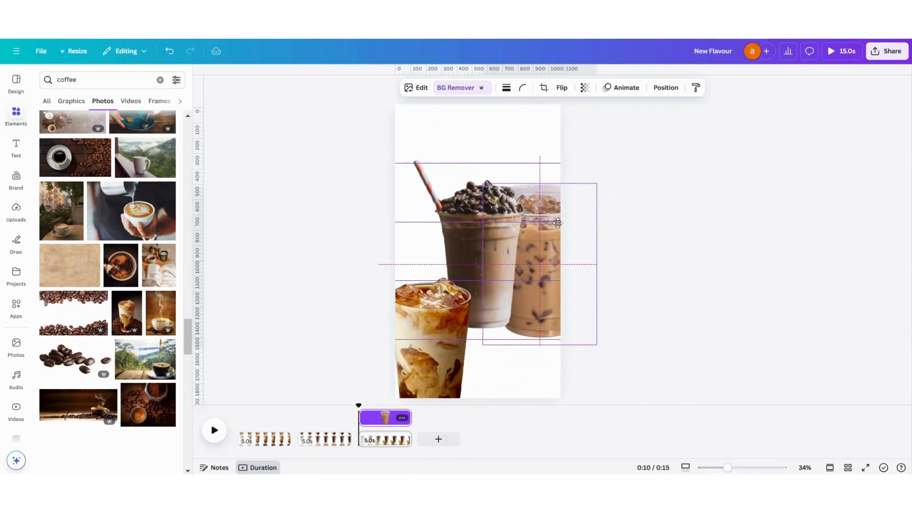
{"action": "left_click", "coordinate": [476, 232]}
{"action": "left_click_drag", "start_coordinate": [477, 232], "coordinate": [481, 70]}
{"action": "left_click", "coordinate": [331, 437]}
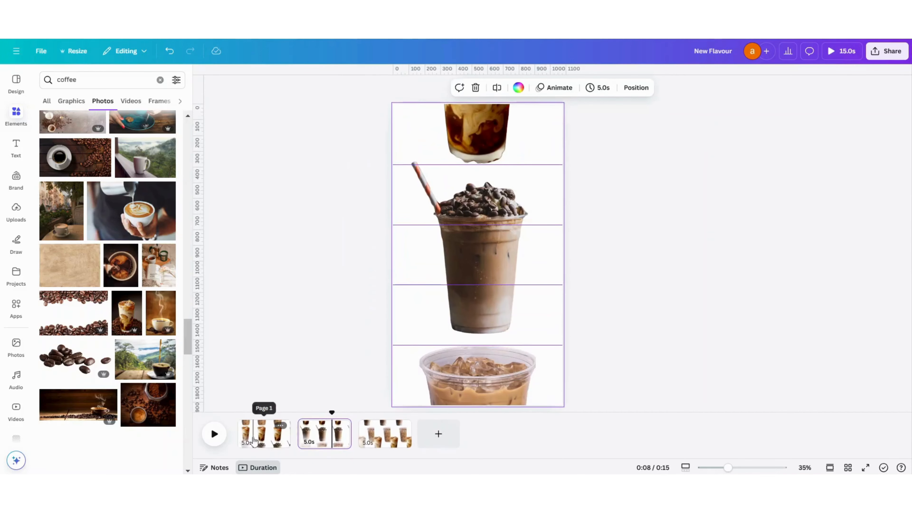
{"action": "left_click", "coordinate": [259, 435]}
{"action": "left_click", "coordinate": [386, 434]}
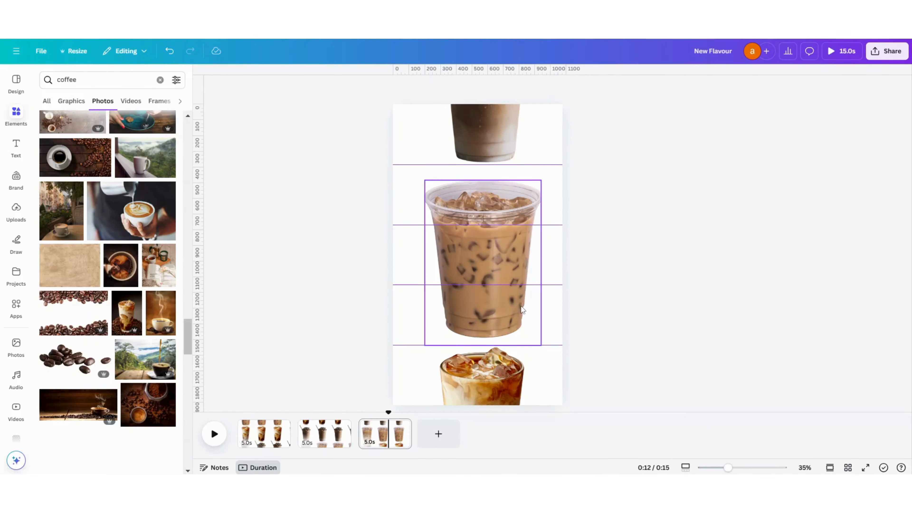
- Clear all guides from the design
{"action": "left_click", "coordinate": [397, 122]}
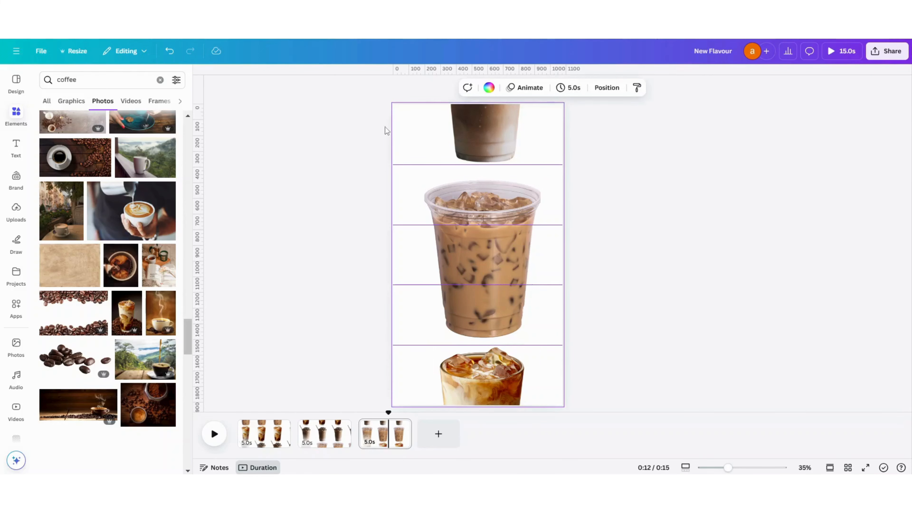
{"action": "left_click", "coordinate": [42, 52]}
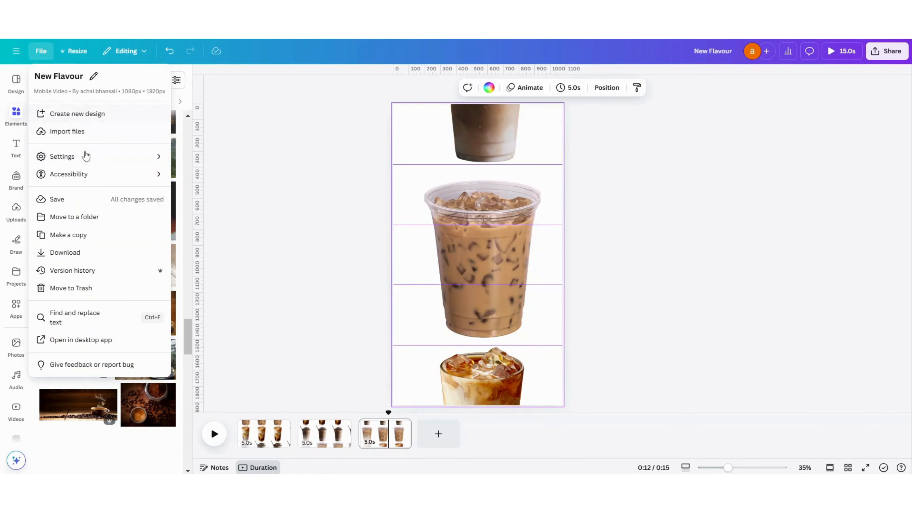
{"action": "mouse_move", "coordinate": [77, 157]}
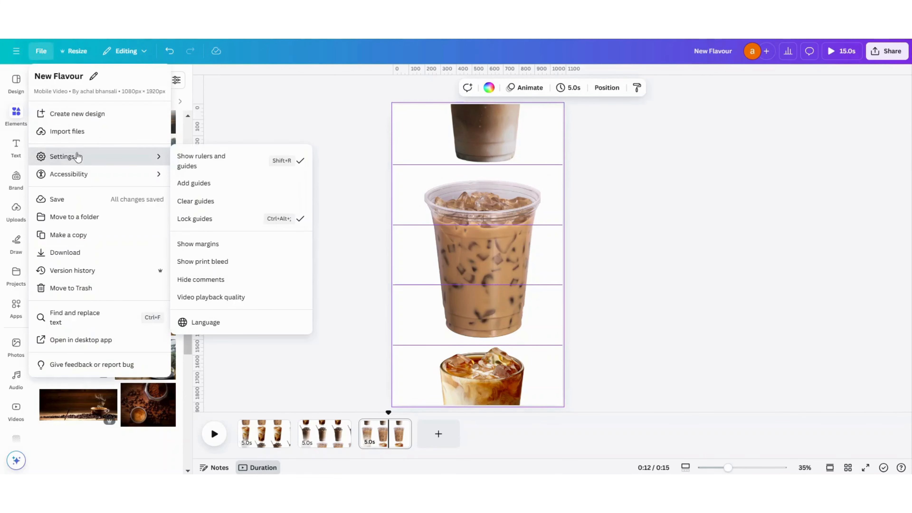
{"action": "left_click", "coordinate": [194, 203]}
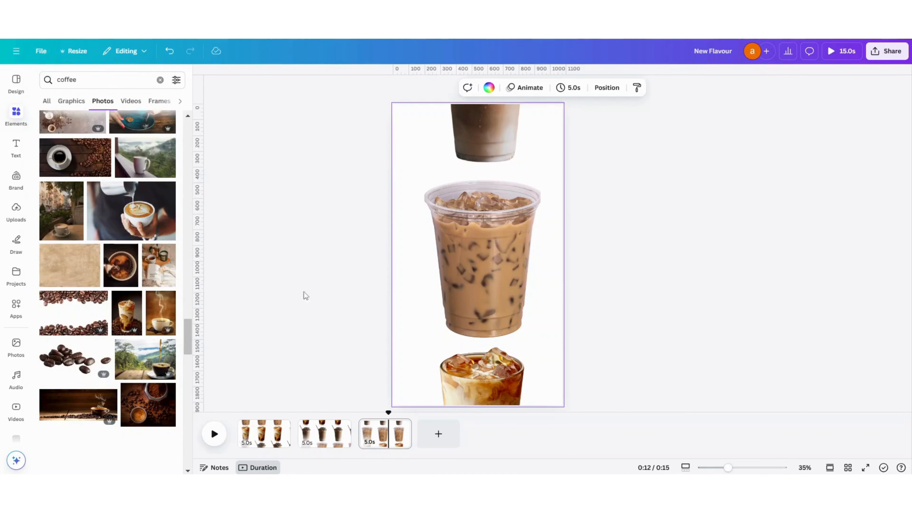
- Set the first page's background to the dark brown #3D2F26 from the frappe's photo colours
{"action": "left_click", "coordinate": [253, 433]}
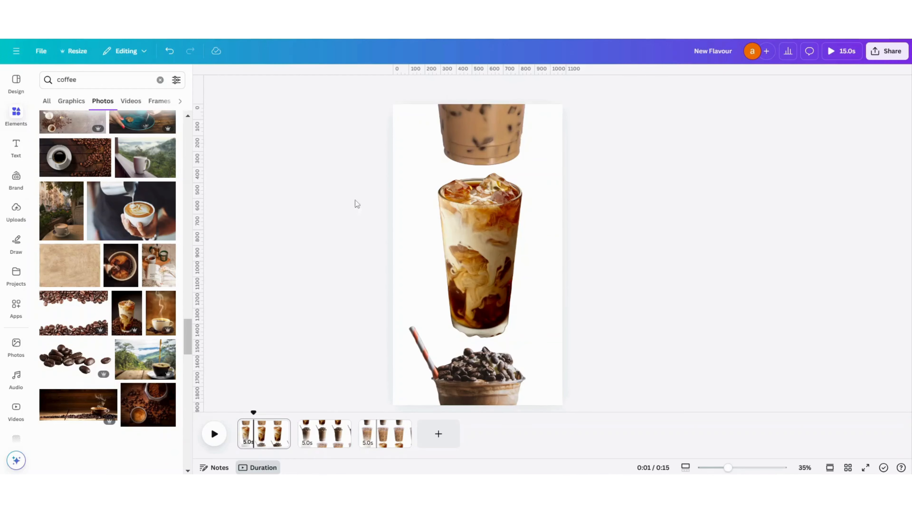
{"action": "left_click", "coordinate": [408, 144]}
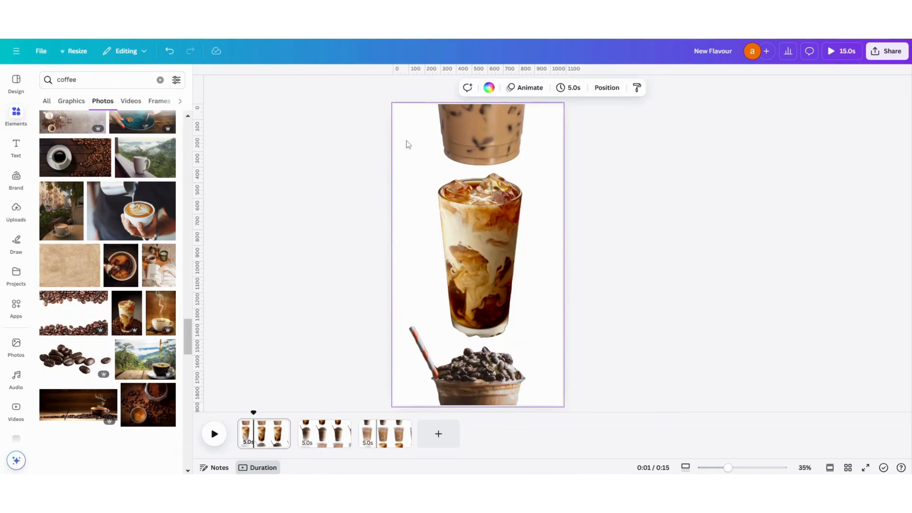
{"action": "left_click", "coordinate": [490, 90]}
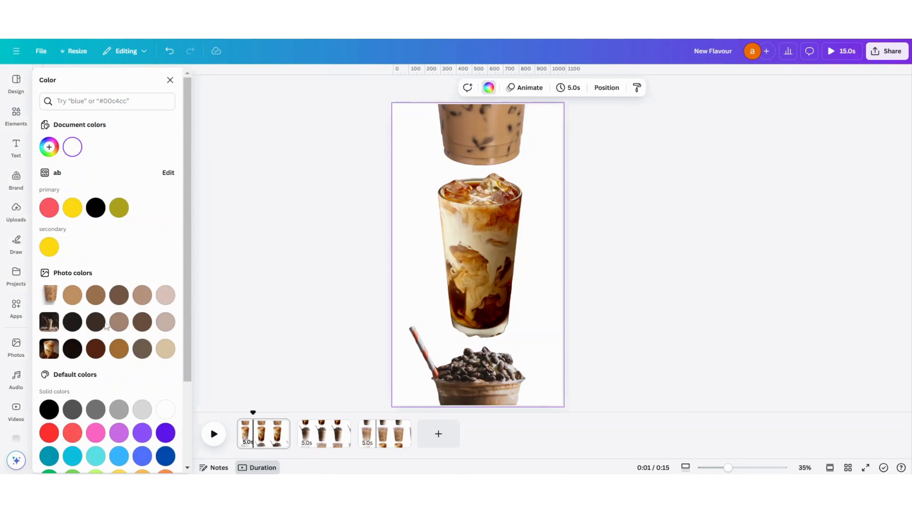
{"action": "left_click", "coordinate": [95, 323]}
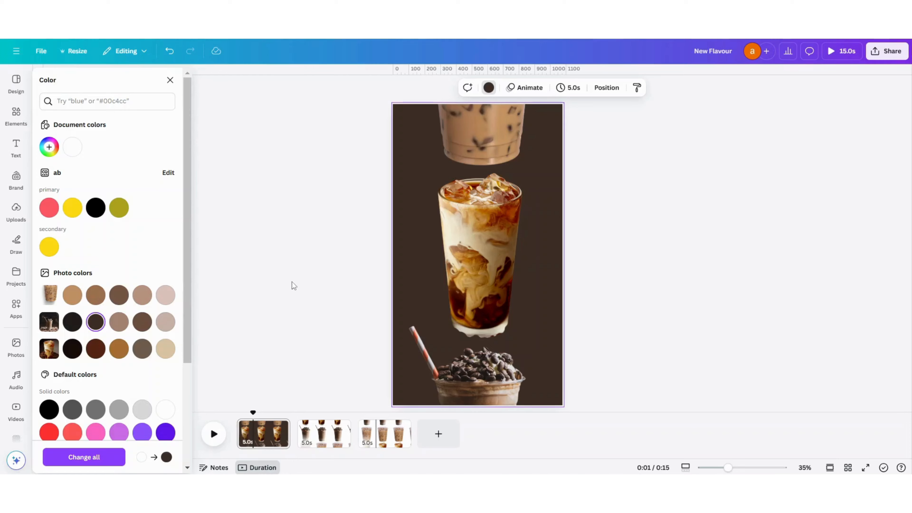
{"action": "left_click", "coordinate": [380, 180]}
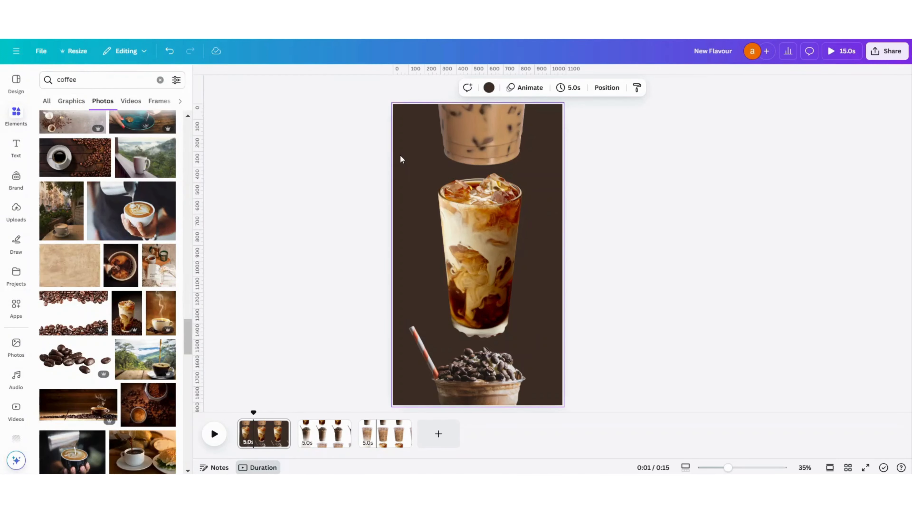
- Turn the first page's background colour into a gradient and add a third gradient colour
{"action": "left_click", "coordinate": [489, 88]}
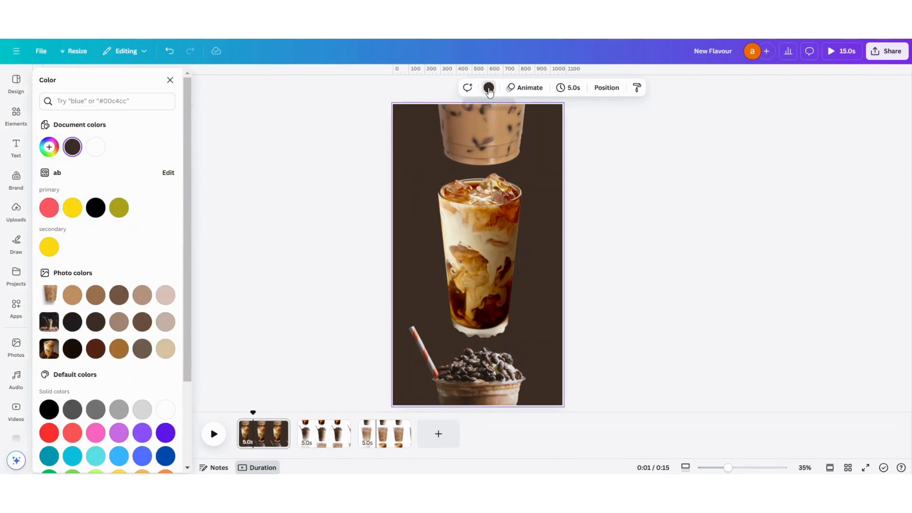
{"action": "left_click", "coordinate": [72, 149]}
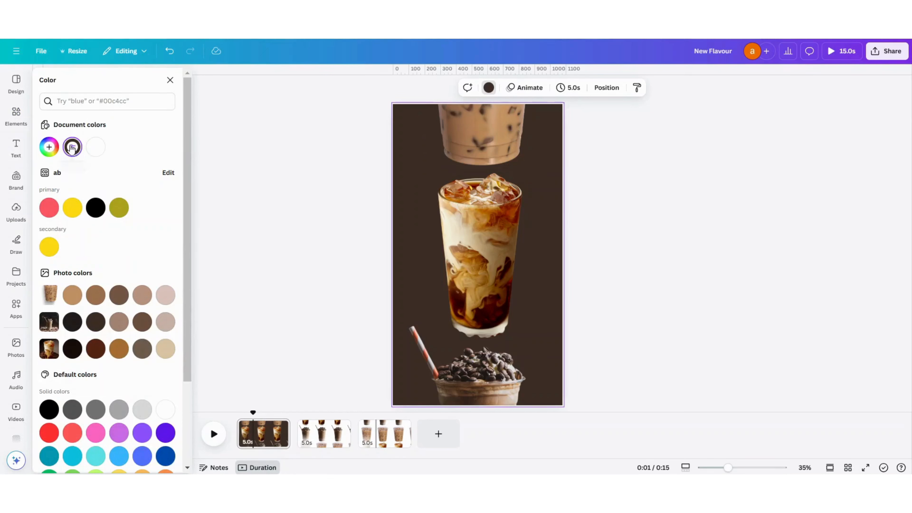
{"action": "left_click", "coordinate": [142, 172]}
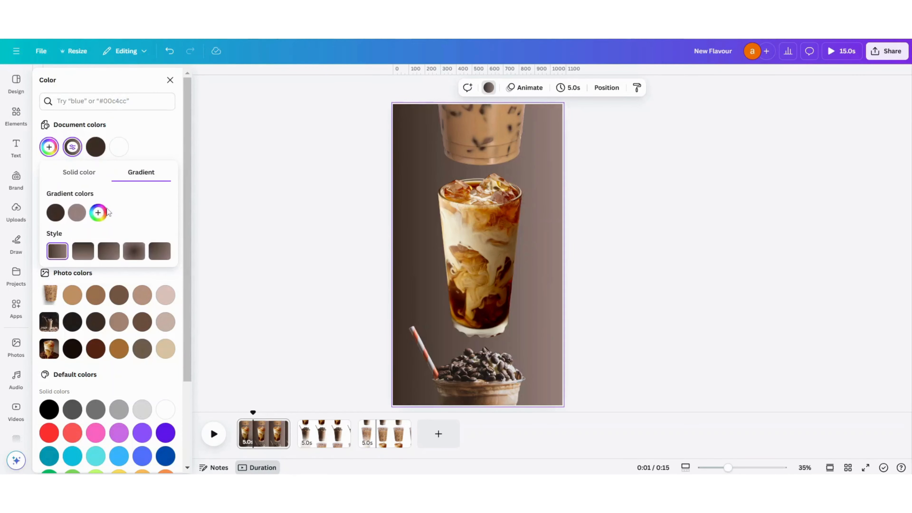
{"action": "left_click", "coordinate": [77, 215]}
{"action": "left_click", "coordinate": [55, 212]}
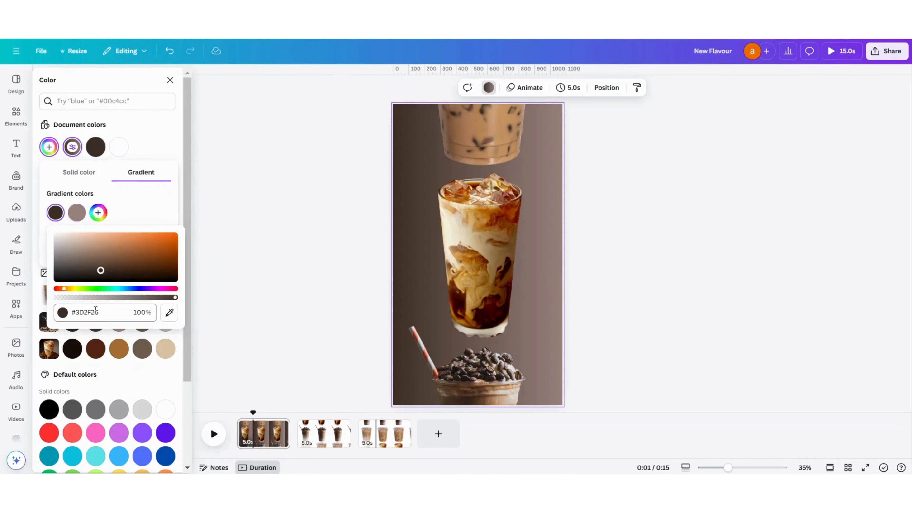
{"action": "left_click", "coordinate": [98, 212]}
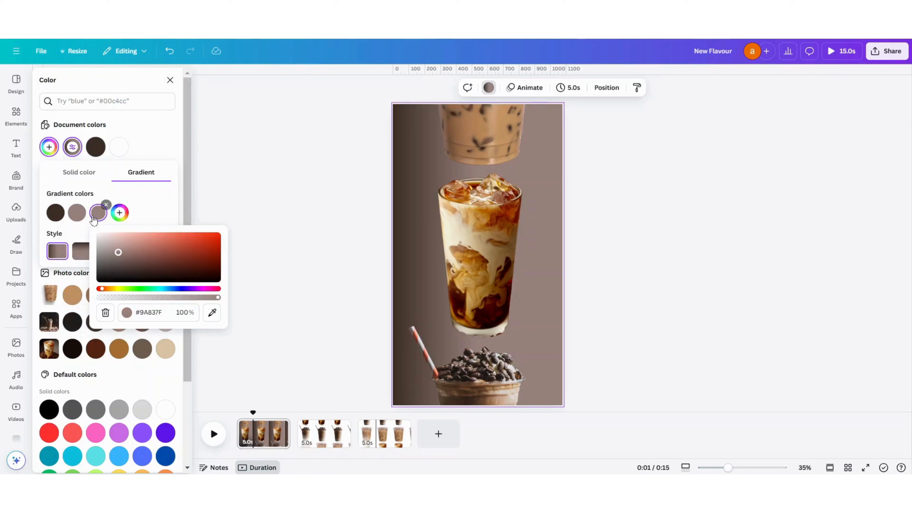
- Copy the first gradient colour's hex code #3D2F26 and apply it to the second and third gradient colours
{"action": "left_click", "coordinate": [55, 212]}
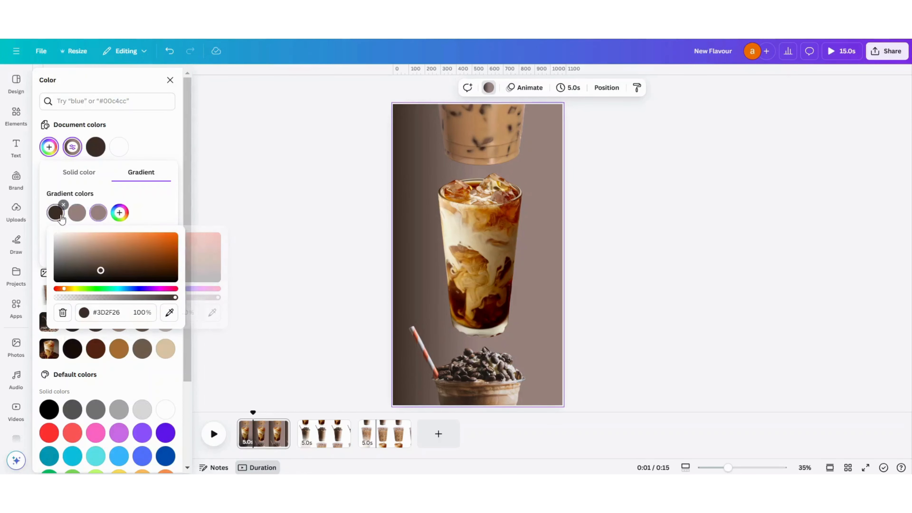
{"action": "left_click", "coordinate": [77, 213]}
{"action": "left_click", "coordinate": [55, 213]}
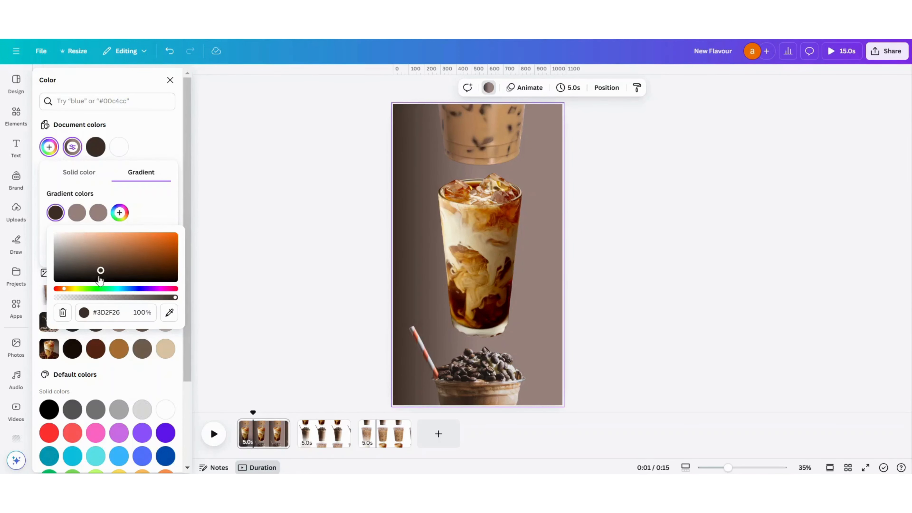
{"action": "left_click", "coordinate": [98, 306]}
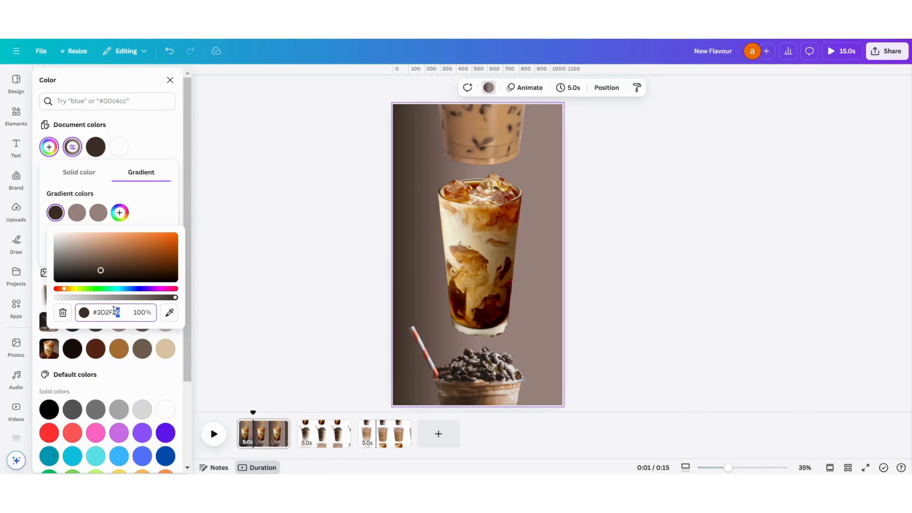
{"action": "left_click_drag", "start_coordinate": [113, 309], "coordinate": [89, 304]}
{"action": "key", "text": "ctrl+c"}
{"action": "left_click", "coordinate": [77, 215]}
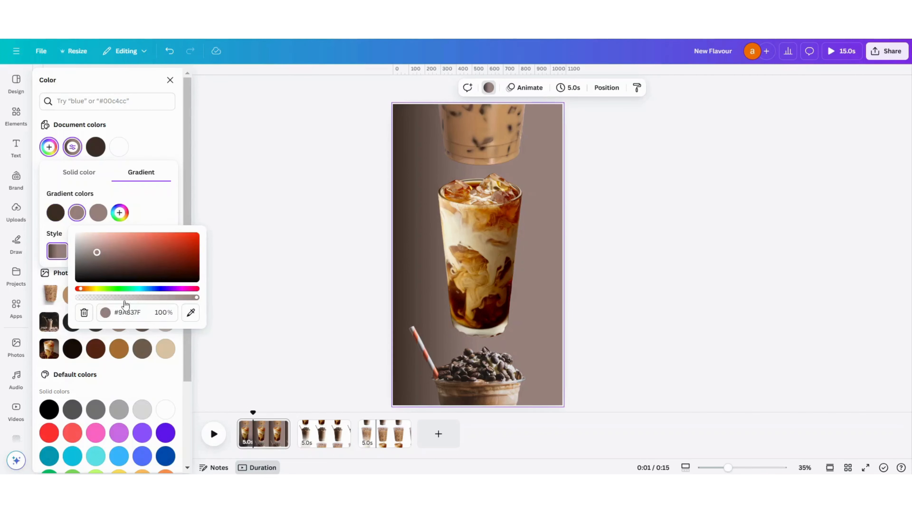
{"action": "key", "text": "ctrl+v"}
{"action": "left_click", "coordinate": [99, 216]}
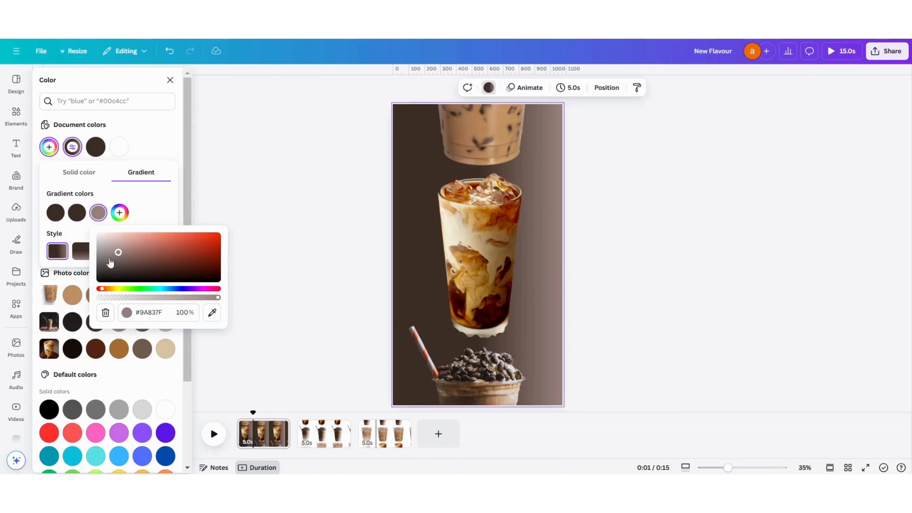
{"action": "key", "text": "ctrl+v"}
- Lighten the three gradient colours in order to #B49E8F, #8E786A and #59473C
{"action": "left_click", "coordinate": [78, 216]}
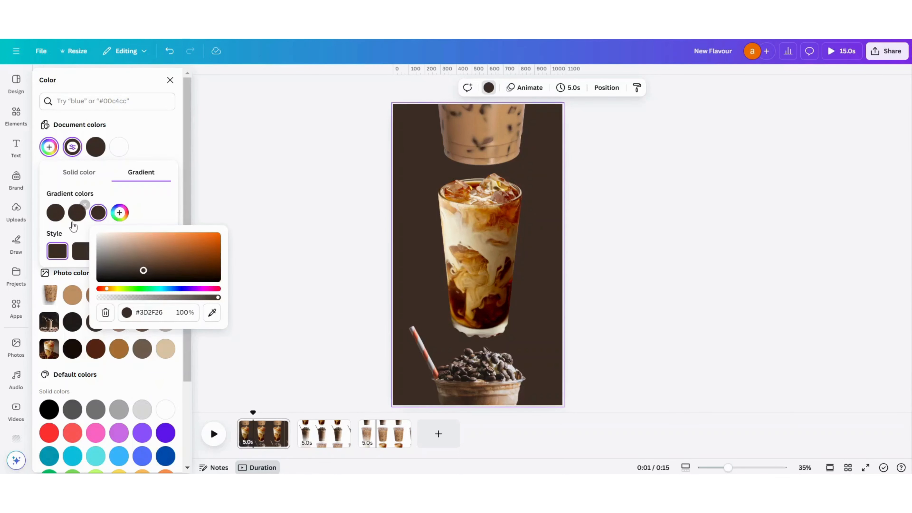
{"action": "left_click", "coordinate": [57, 215]}
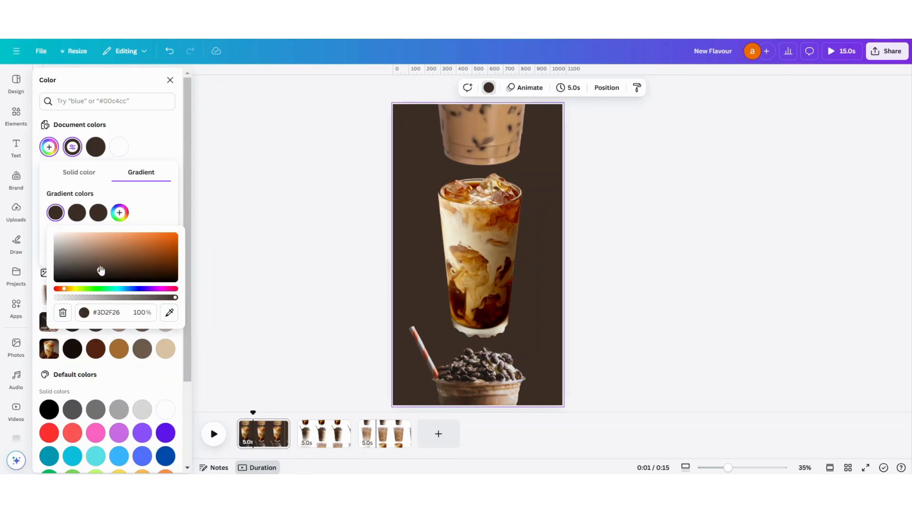
{"action": "left_click_drag", "start_coordinate": [101, 270], "coordinate": [79, 247]}
{"action": "left_click", "coordinate": [76, 214]}
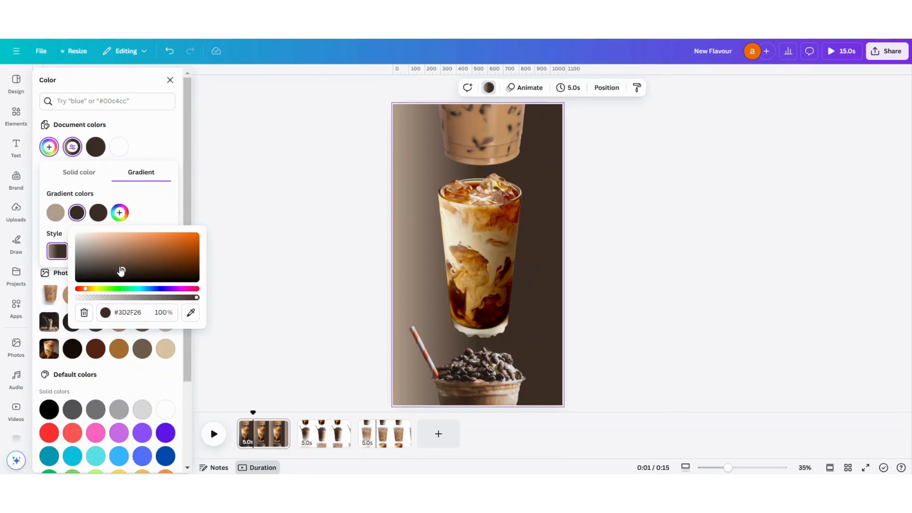
{"action": "mouse_move", "coordinate": [121, 270]}
{"action": "left_mouse_down"}
{"action": "mouse_move", "coordinate": [108, 255]}
{"action": "mouse_move", "coordinate": [138, 263]}
{"action": "left_mouse_up"}
{"action": "left_click", "coordinate": [98, 212]}
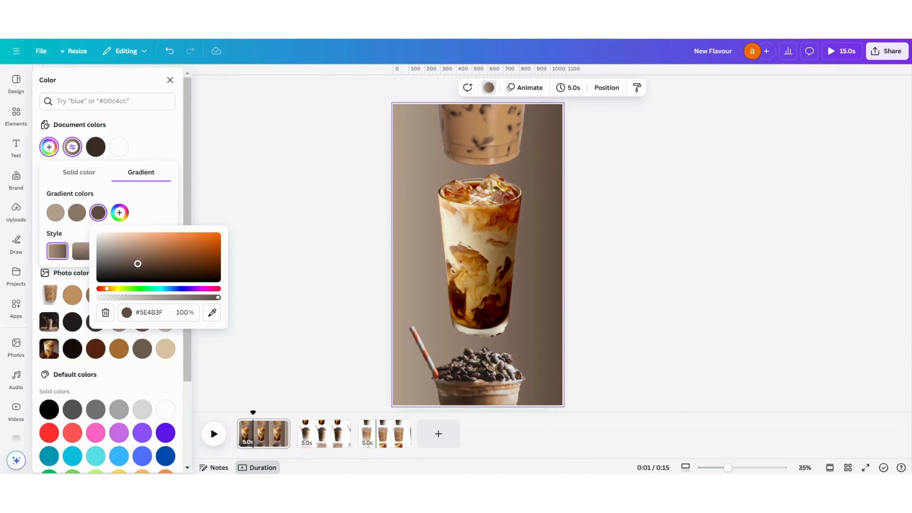
- Try different gradient styles on the first page's background and settle on the vertical linear one, light above and dark below
{"action": "left_click", "coordinate": [83, 251]}
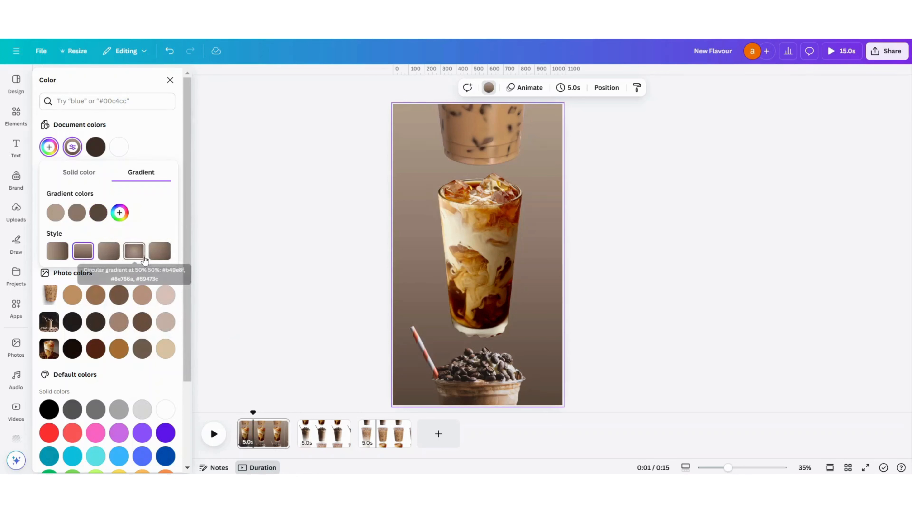
{"action": "left_click", "coordinate": [157, 256]}
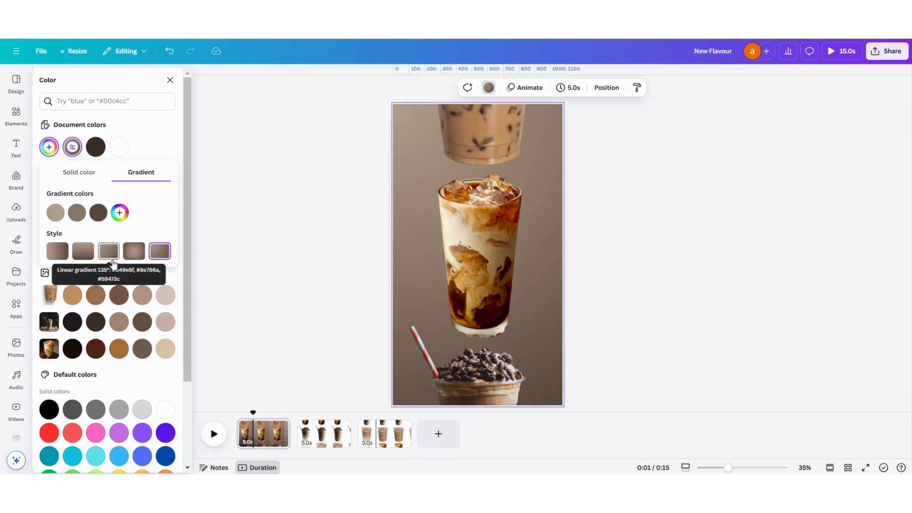
{"action": "left_click", "coordinate": [109, 254]}
{"action": "left_click", "coordinate": [82, 254]}
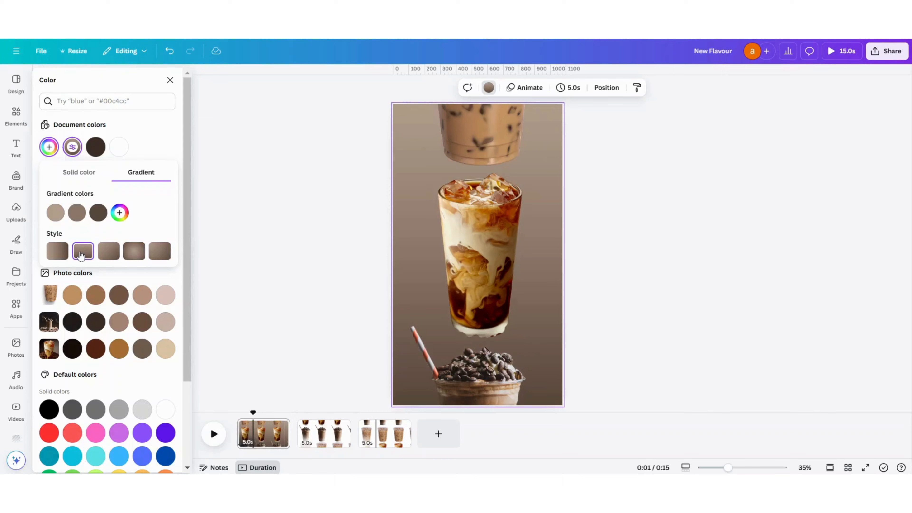
- Darken the gradient's middle colour to #69574B and its first colour to #A08776
{"action": "left_click", "coordinate": [77, 213]}
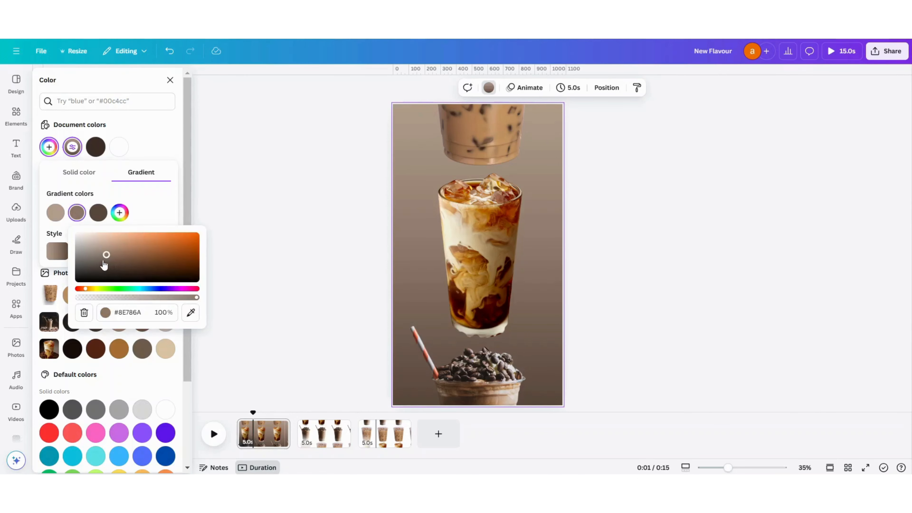
{"action": "left_click_drag", "start_coordinate": [105, 257], "coordinate": [111, 261]}
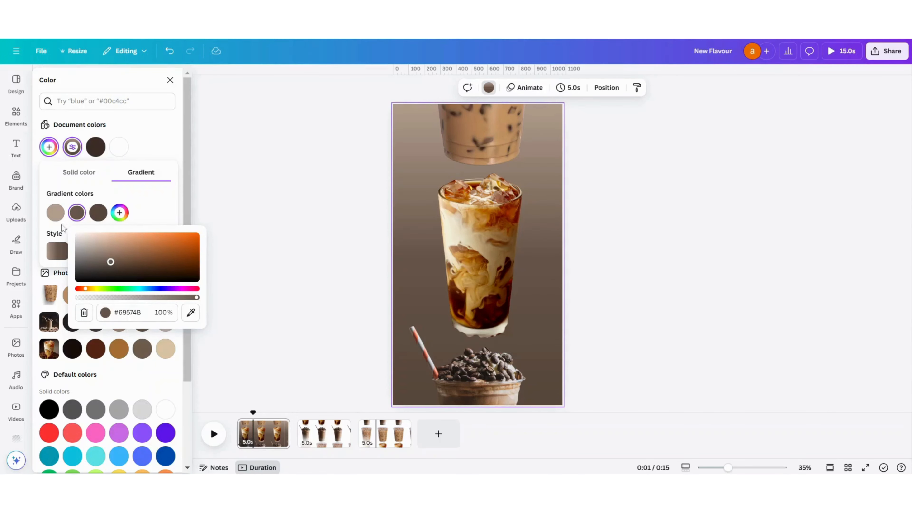
{"action": "left_click", "coordinate": [56, 212]}
{"action": "left_click_drag", "start_coordinate": [79, 247], "coordinate": [86, 250]}
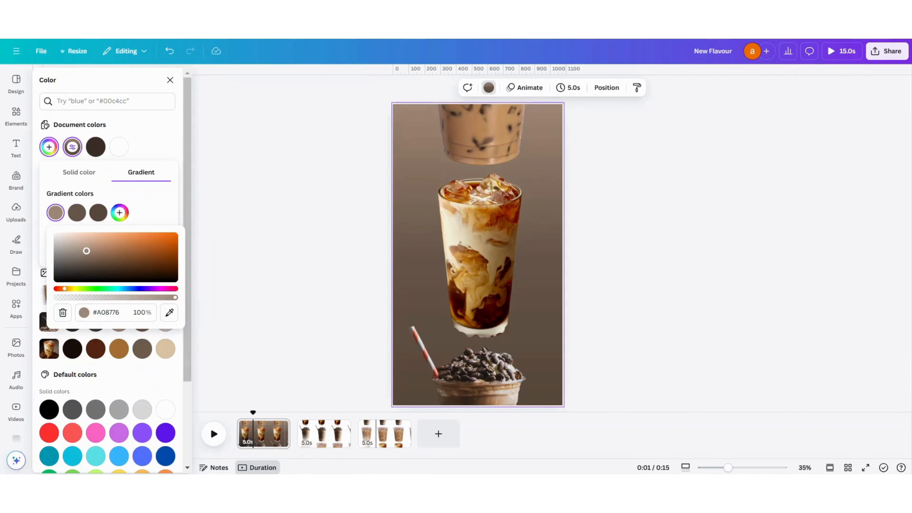
{"action": "left_click", "coordinate": [247, 223]}
{"action": "left_click", "coordinate": [248, 222]}
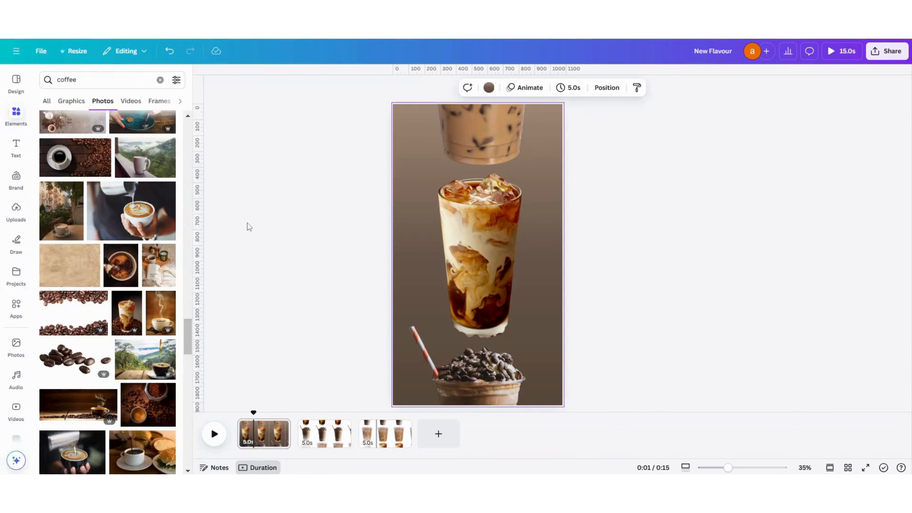
{"action": "left_click", "coordinate": [247, 223]}
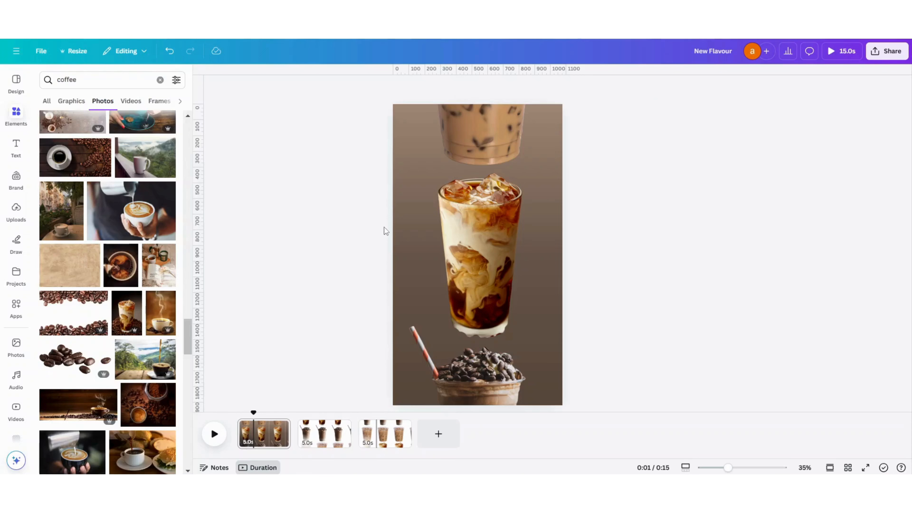
- Try to copy the first page's gradient background style onto the second page
{"action": "right_click", "coordinate": [406, 173]}
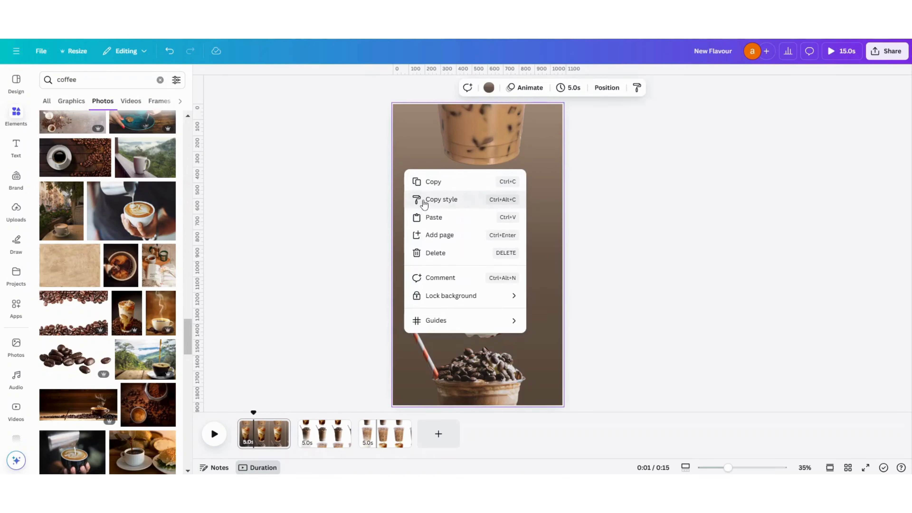
{"action": "left_click", "coordinate": [435, 200]}
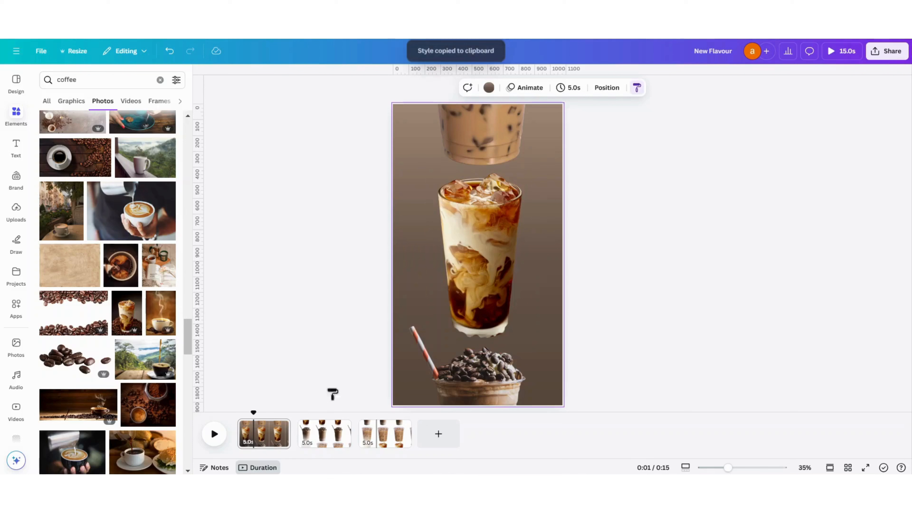
{"action": "left_click", "coordinate": [322, 440]}
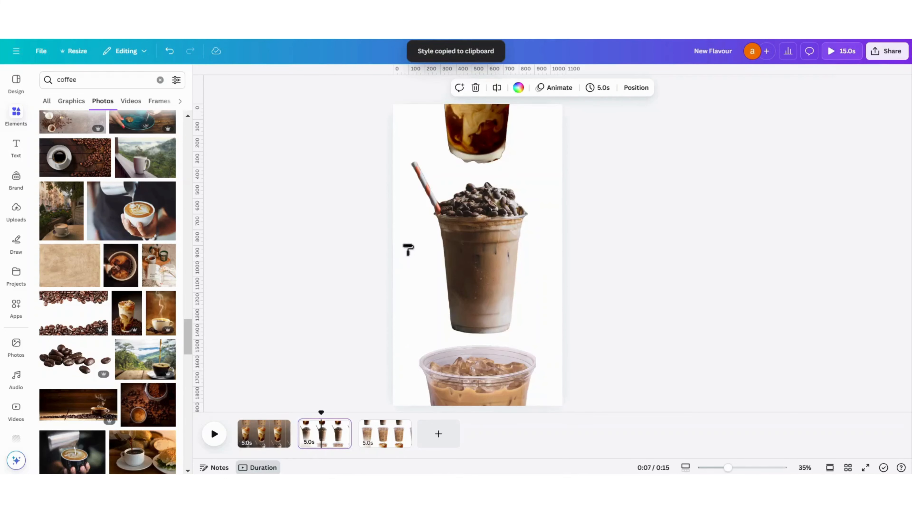
{"action": "left_click", "coordinate": [406, 252]}
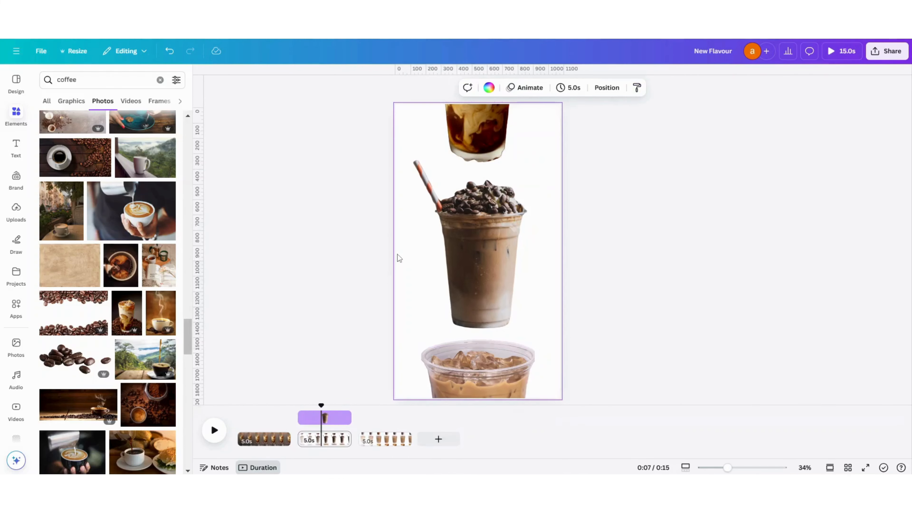
- Copy the first page's background style and apply it to the empty background area of the second page
{"action": "left_click", "coordinate": [265, 439]}
{"action": "right_click", "coordinate": [410, 229]}
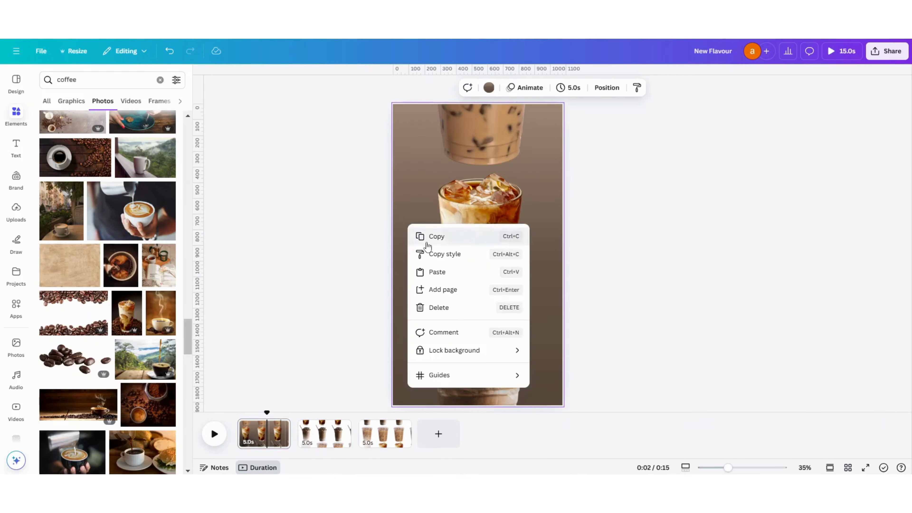
{"action": "left_click", "coordinate": [434, 252]}
{"action": "left_click", "coordinate": [316, 435]}
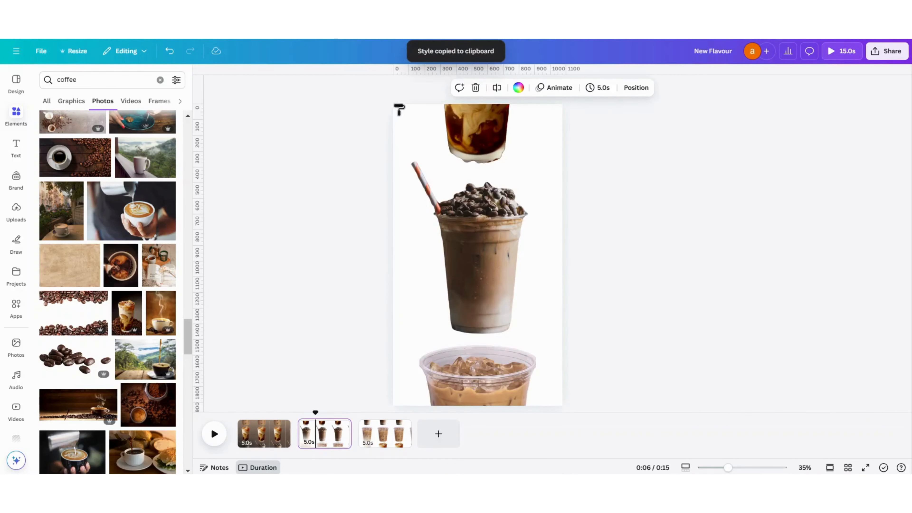
{"action": "left_click", "coordinate": [399, 114]}
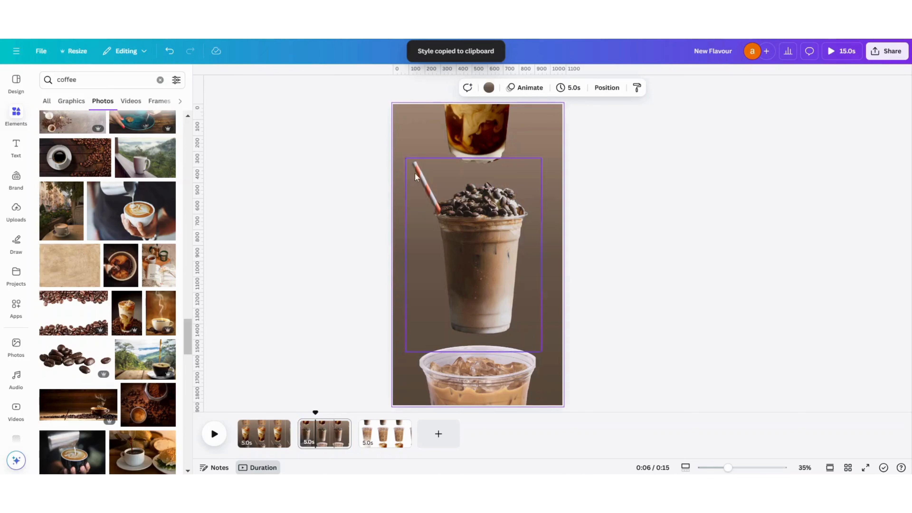
- Copy the second page's gradient background style and apply it to the third page's background
{"action": "right_click", "coordinate": [404, 119]}
{"action": "left_click", "coordinate": [422, 147]}
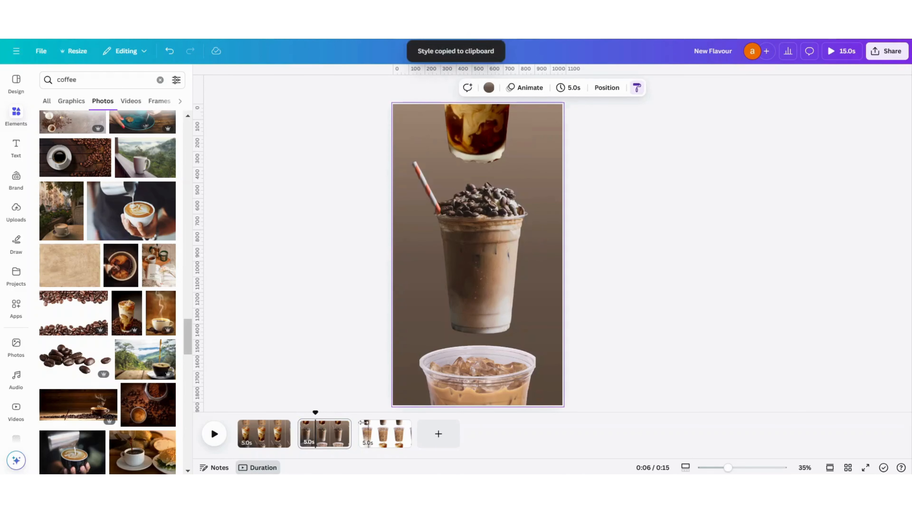
{"action": "left_click", "coordinate": [382, 436]}
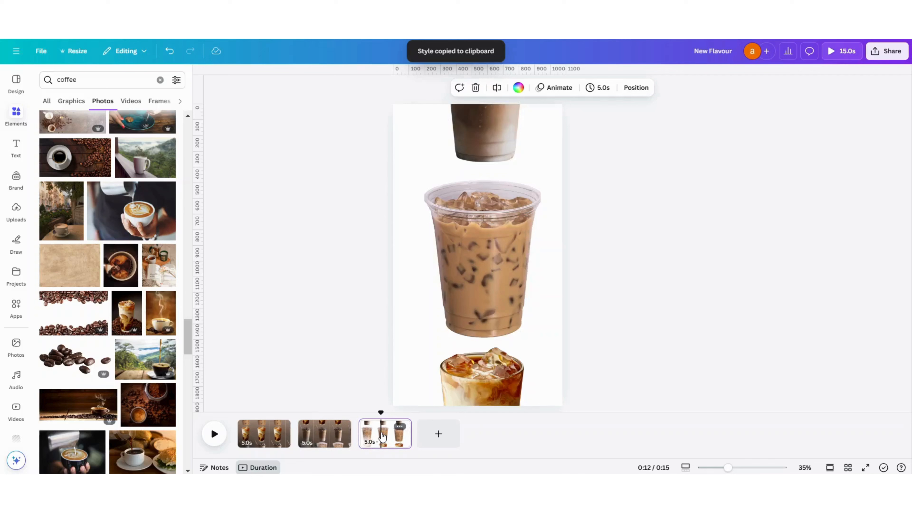
{"action": "left_click", "coordinate": [399, 110]}
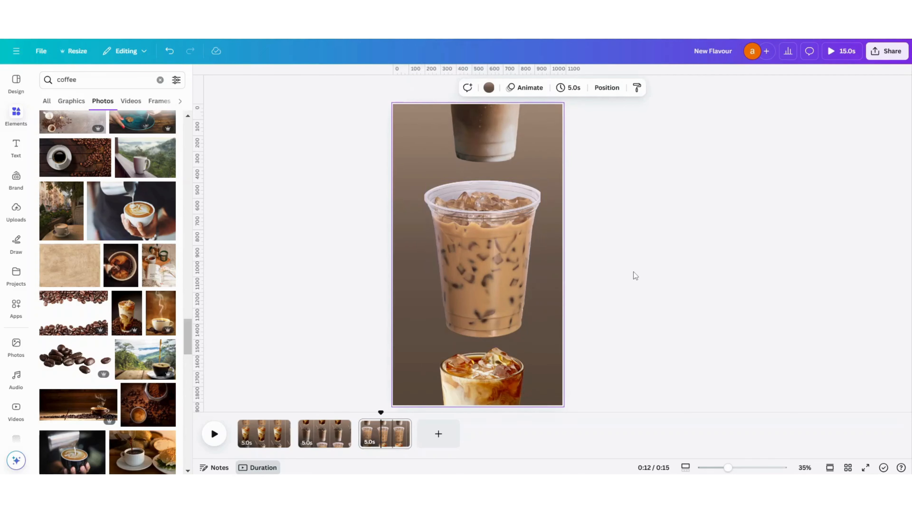
- Search the graphics for "coffee beans pattern" and add the black outlined coffee bean pattern to the first page
{"action": "left_click", "coordinate": [247, 441]}
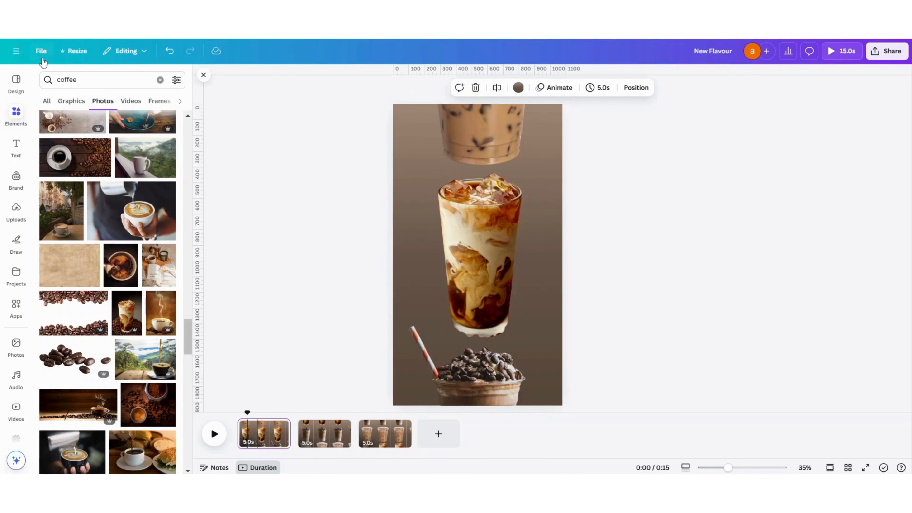
{"action": "left_click", "coordinate": [58, 82]}
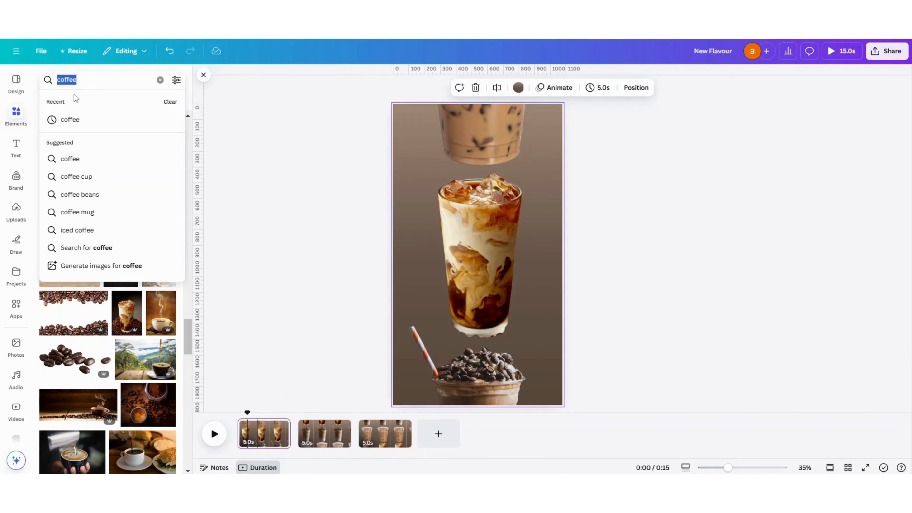
{"action": "left_click", "coordinate": [127, 69]}
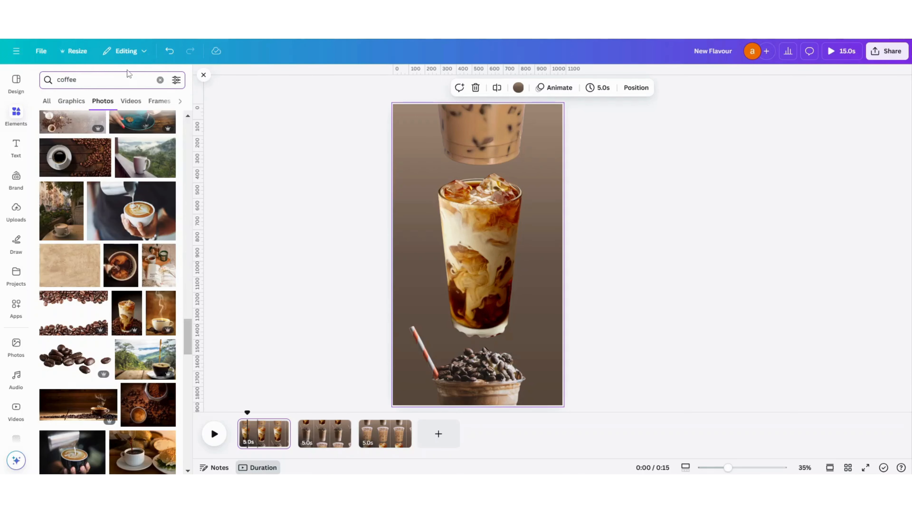
{"action": "type", "text": "beans pa"}
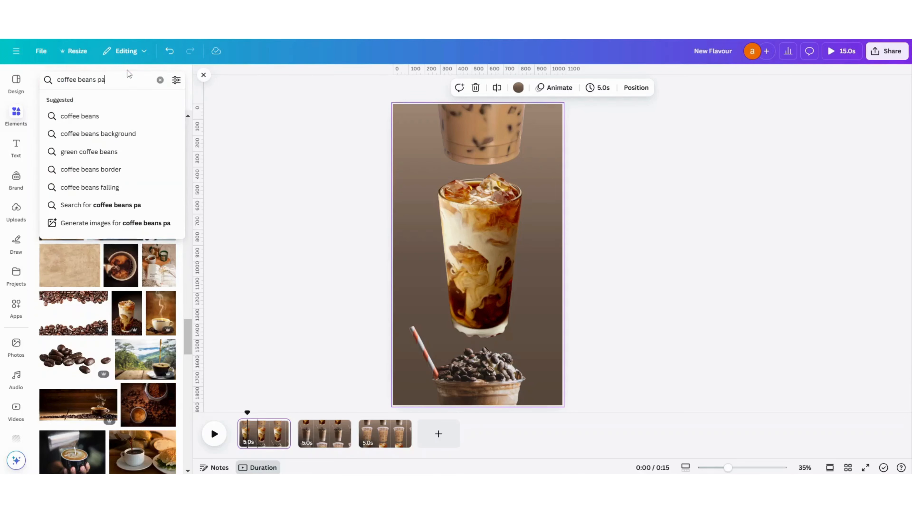
{"action": "type", "text": "ttern"}
{"action": "key", "text": "Return"}
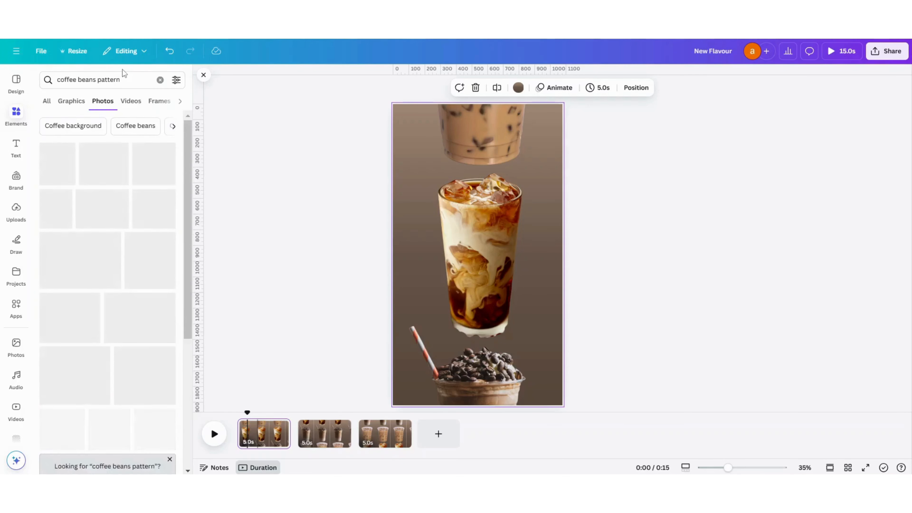
{"action": "left_click", "coordinate": [70, 104]}
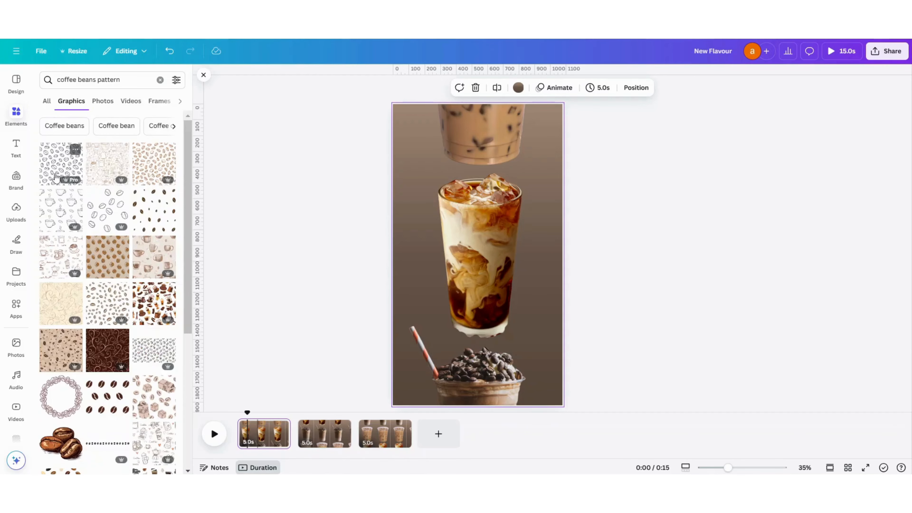
{"action": "left_click", "coordinate": [61, 151]}
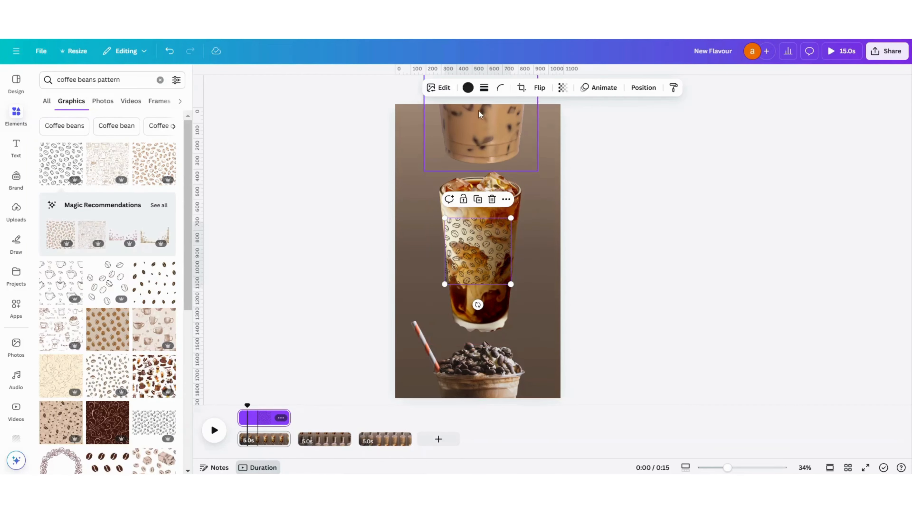
- Recolour the bean pattern with the pale pinkish-beige photo colour and set its transparency to 82
{"action": "left_click", "coordinate": [468, 87]}
{"action": "left_click", "coordinate": [165, 294]}
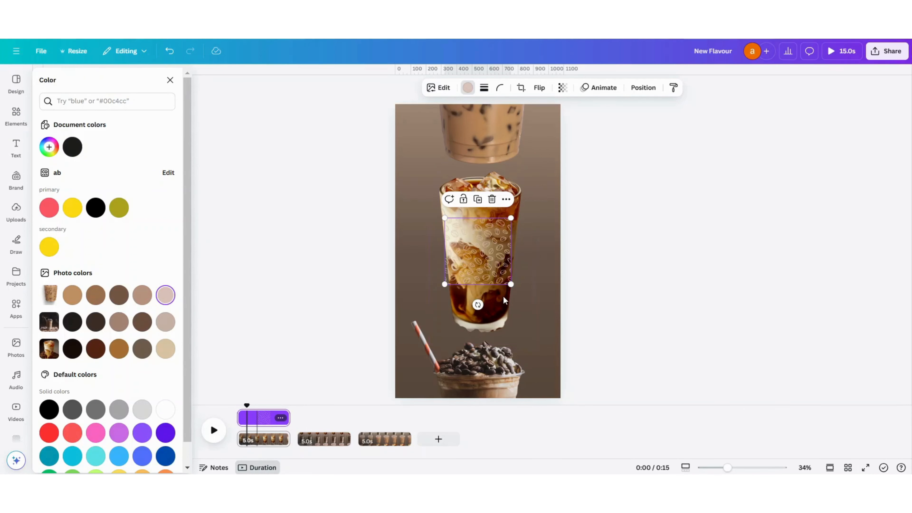
{"action": "left_click", "coordinate": [562, 88]}
{"action": "mouse_move", "coordinate": [582, 131]}
{"action": "left_mouse_down"}
{"action": "mouse_move", "coordinate": [523, 133]}
{"action": "mouse_move", "coordinate": [573, 133]}
{"action": "left_mouse_up"}
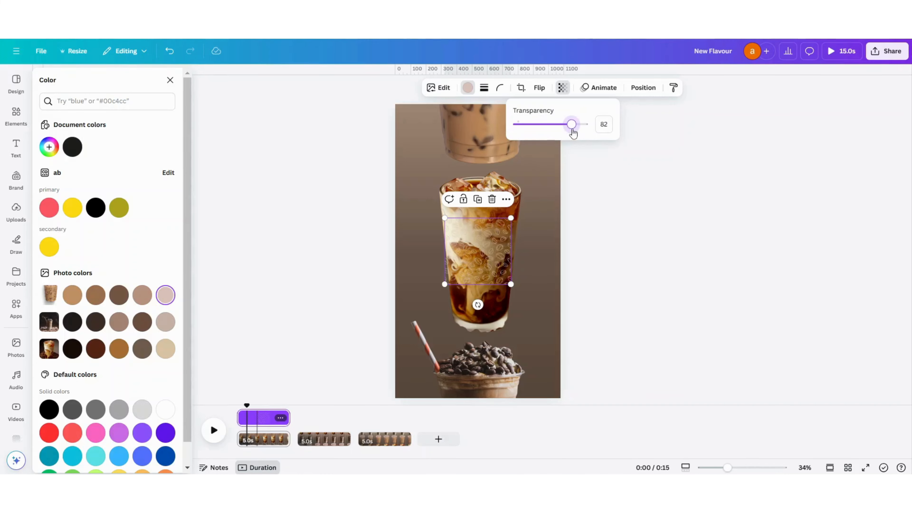
- Enlarge the bean pattern until it covers the whole first page and send it to the back behind the drinks
{"action": "left_click_drag", "start_coordinate": [511, 218], "coordinate": [686, 72]}
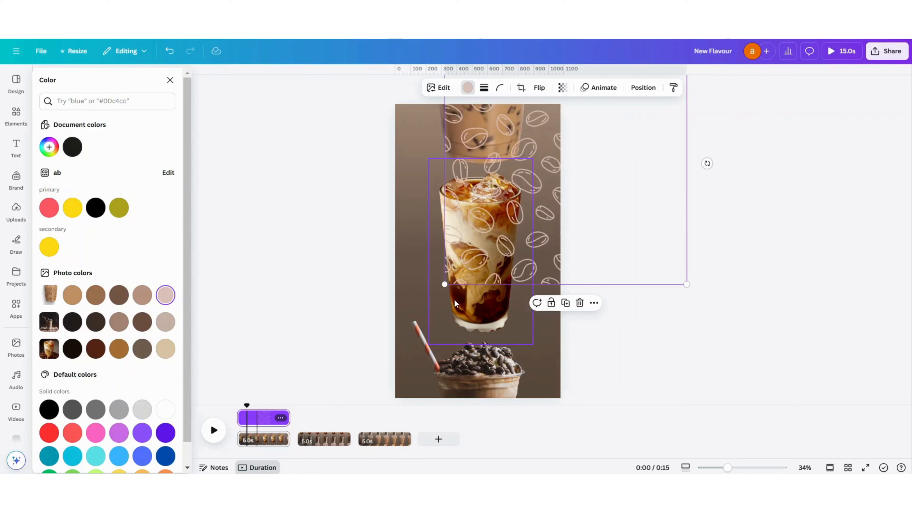
{"action": "left_click_drag", "start_coordinate": [445, 285], "coordinate": [302, 428]}
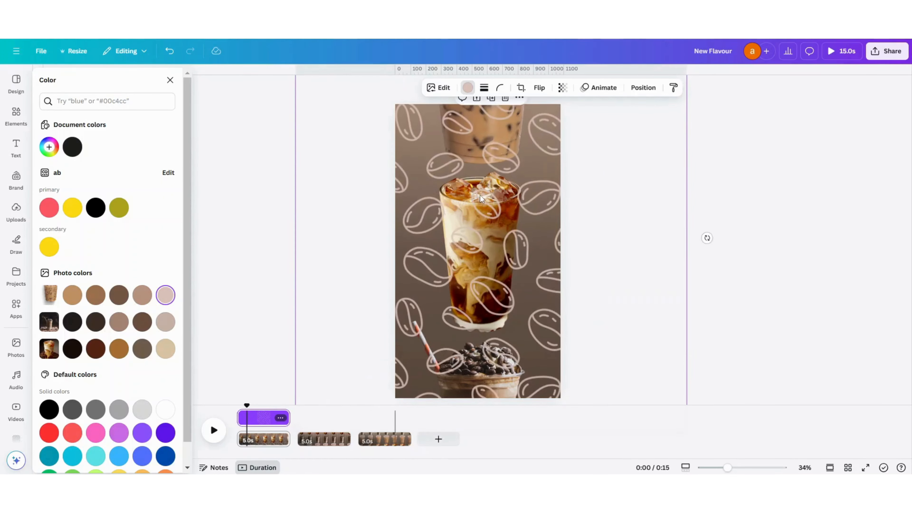
{"action": "right_click", "coordinate": [497, 189]}
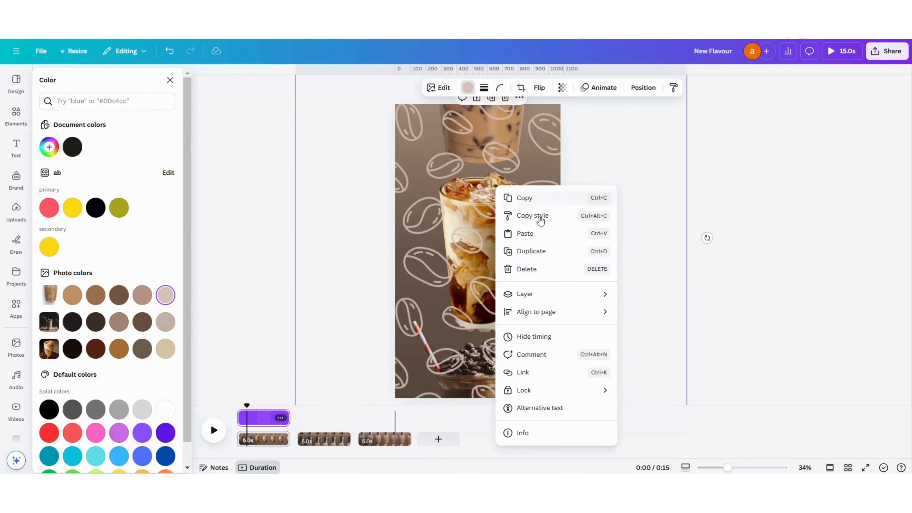
{"action": "mouse_move", "coordinate": [527, 296]}
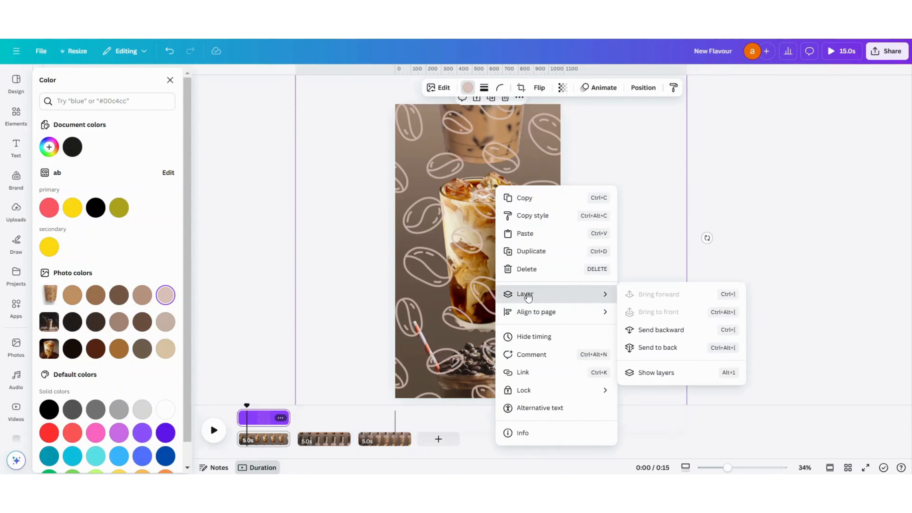
{"action": "left_click", "coordinate": [648, 348]}
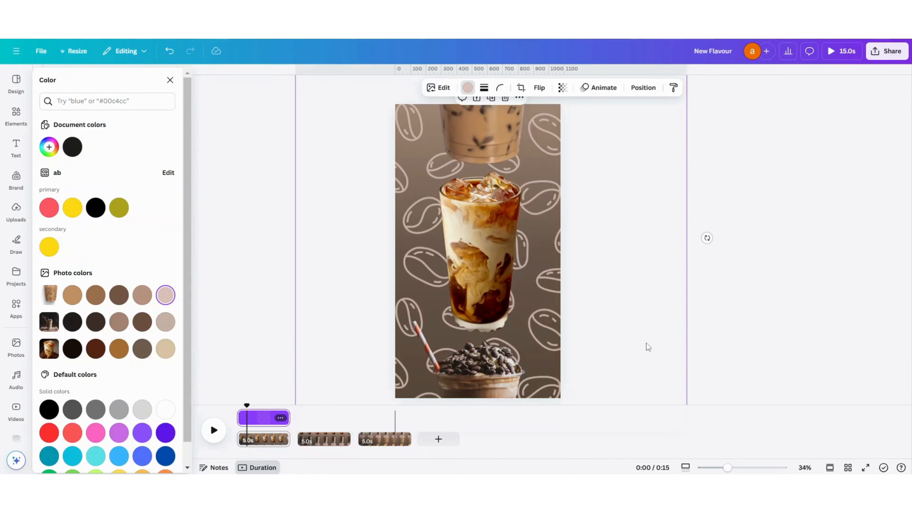
- Set the bean pattern's transparency to 23 and give it a Rotate animation with a reduced speed
{"action": "left_click", "coordinate": [562, 88]}
{"action": "left_click_drag", "start_coordinate": [574, 124], "coordinate": [532, 134]}
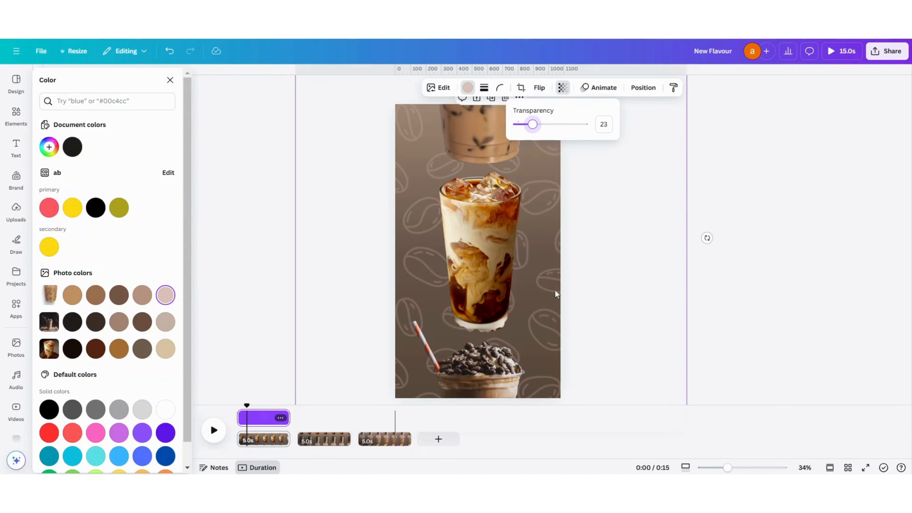
{"action": "left_click", "coordinate": [599, 88]}
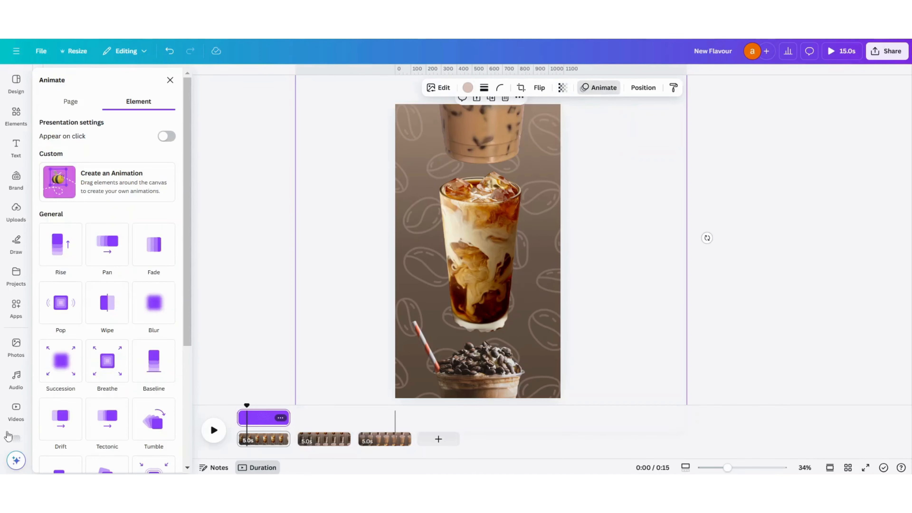
{"action": "scroll", "coordinate": [86, 333], "scroll_direction": "down", "scroll_amount": 5}
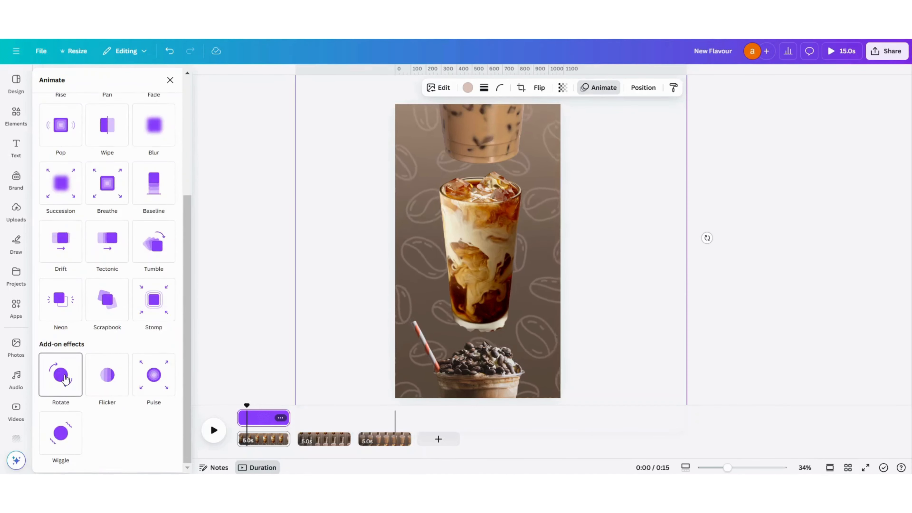
{"action": "left_click", "coordinate": [63, 379]}
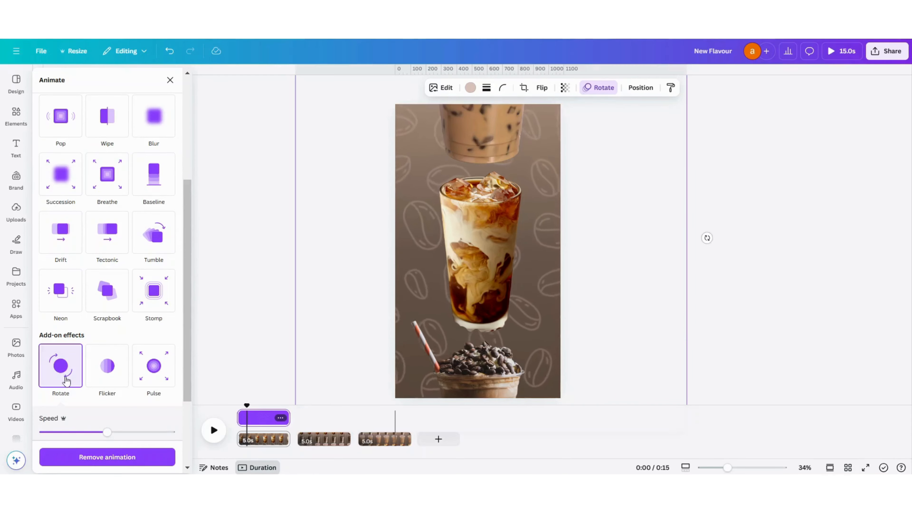
{"action": "left_click_drag", "start_coordinate": [107, 432], "coordinate": [61, 433]}
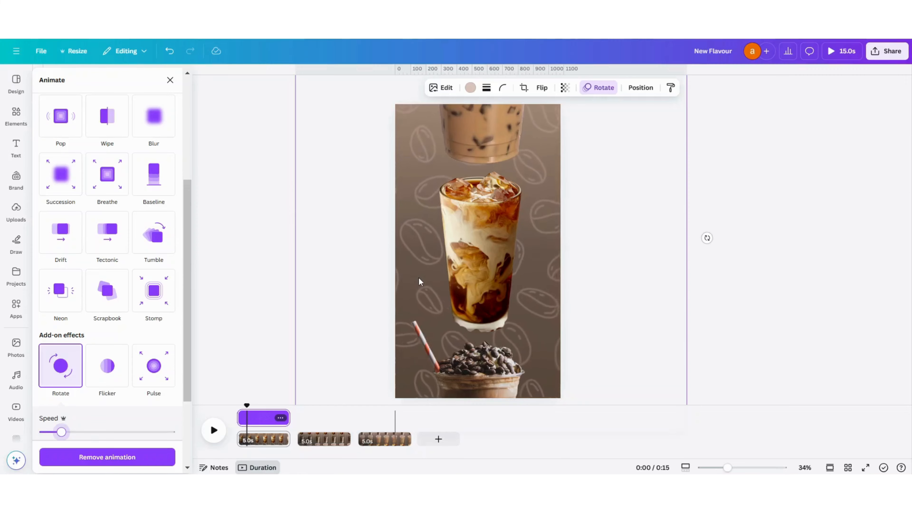
- Try to paste the bean pattern onto the second page
{"action": "left_click", "coordinate": [317, 436]}
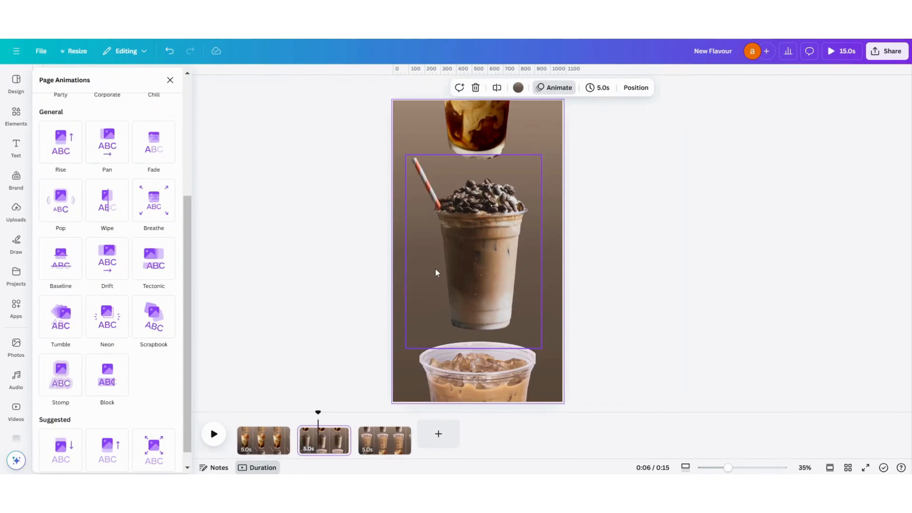
{"action": "left_click", "coordinate": [398, 119]}
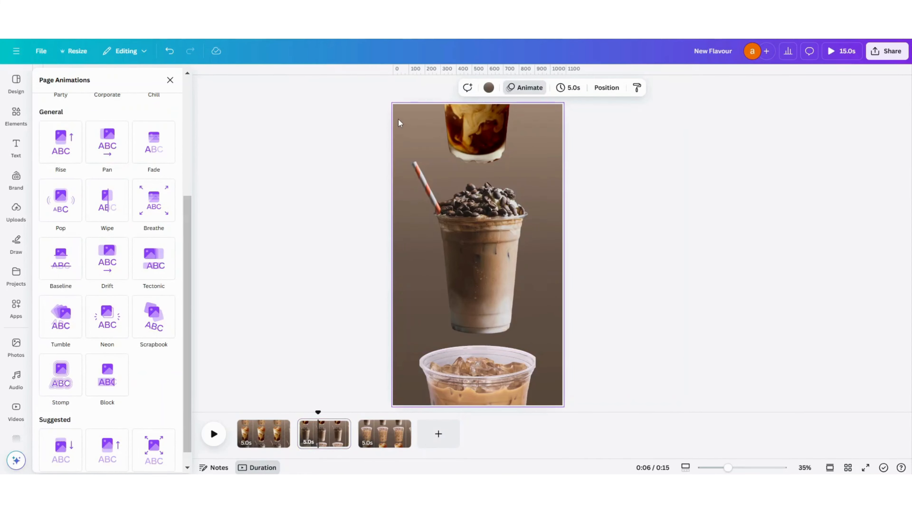
{"action": "key", "text": "ctrl+v"}
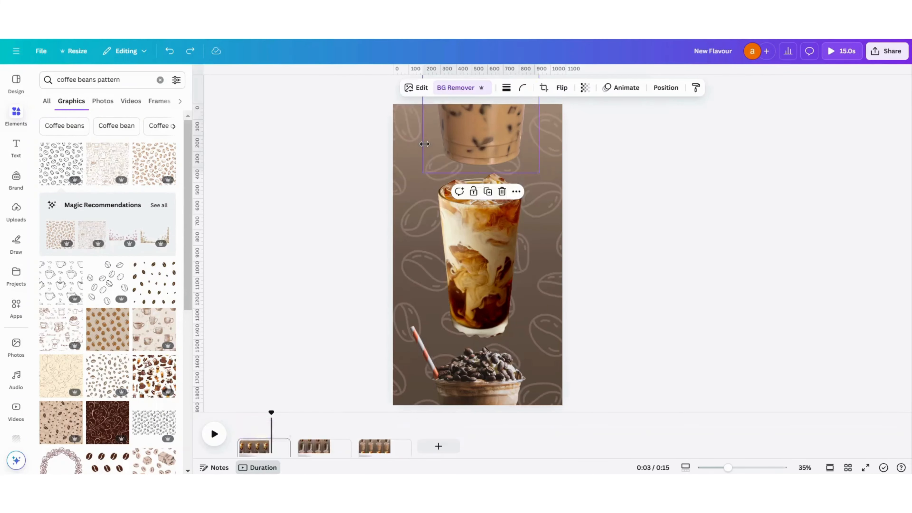
- Copy the rotating bean pattern from the first page and paste it onto the second page
{"action": "left_click", "coordinate": [409, 166]}
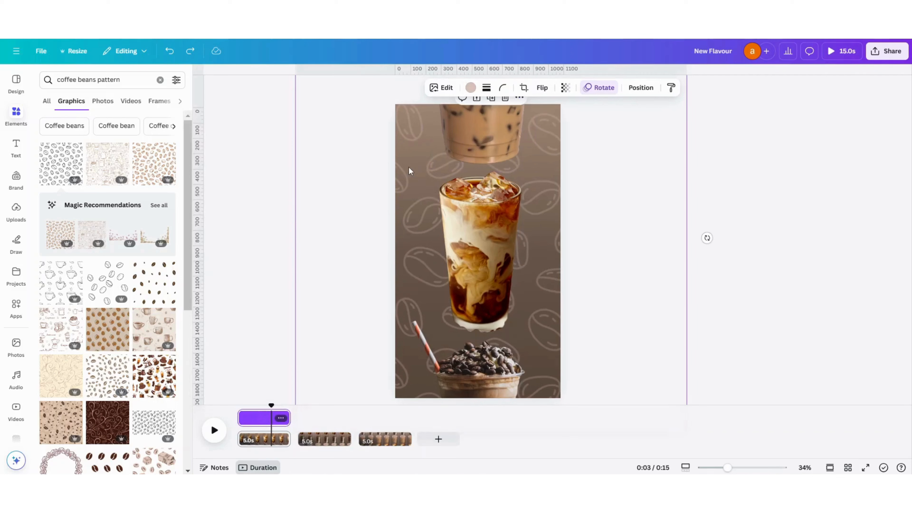
{"action": "left_click", "coordinate": [314, 438]}
{"action": "left_click", "coordinate": [404, 205]}
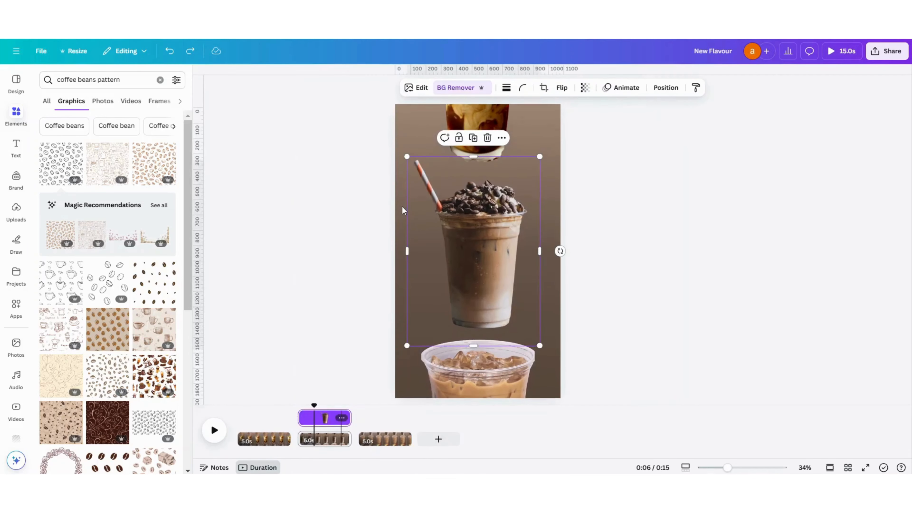
{"action": "left_click", "coordinate": [402, 206]}
{"action": "key", "text": "ctrl+v"}
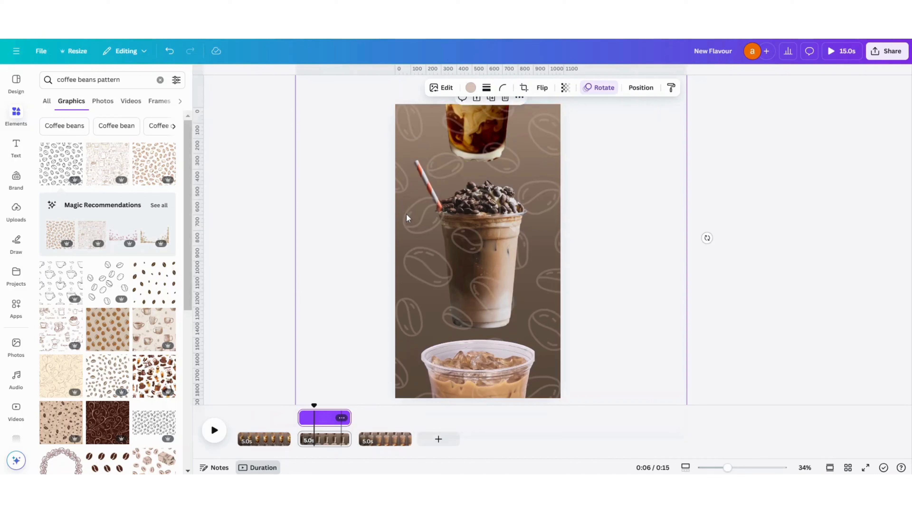
- Send the bean pattern on the second page to the back behind the drinks
{"action": "right_click", "coordinate": [408, 269]}
{"action": "mouse_move", "coordinate": [444, 322]}
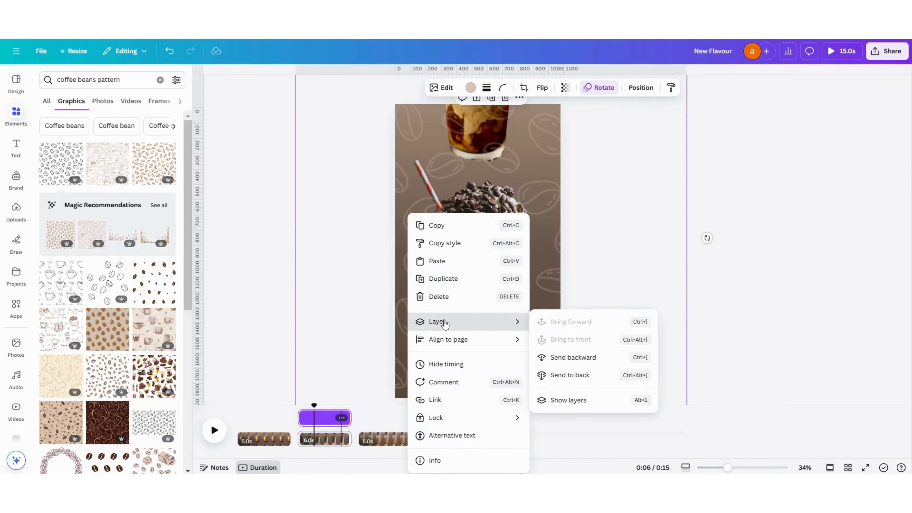
{"action": "left_click", "coordinate": [574, 376]}
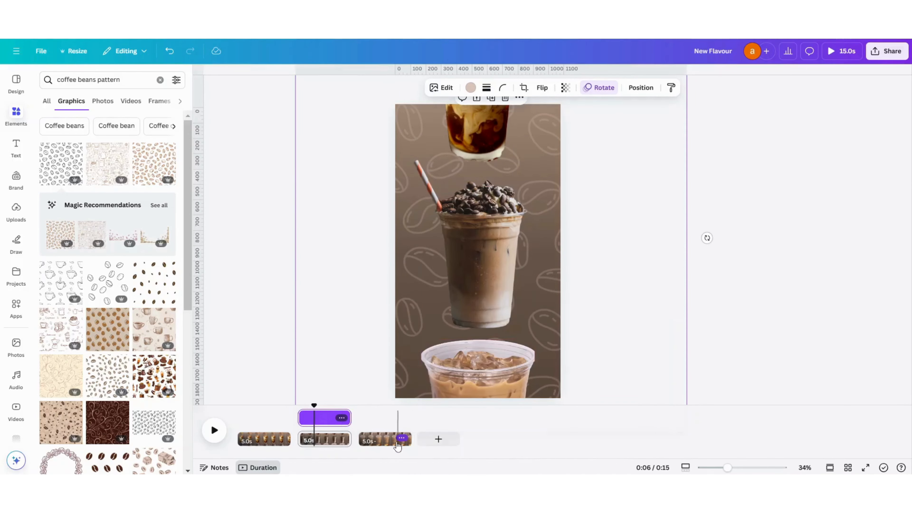
- Paste the rotating bean pattern onto the third page and send it to the back behind the drinks
{"action": "left_click", "coordinate": [385, 435]}
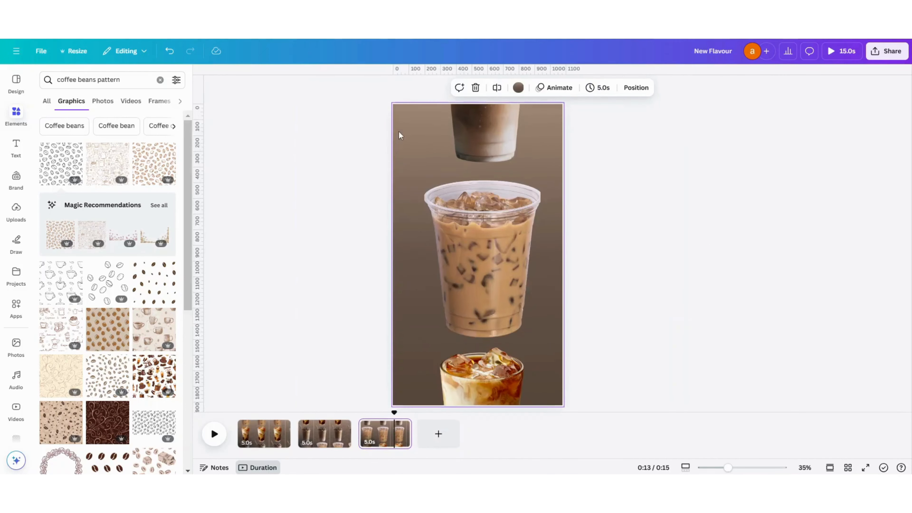
{"action": "left_click", "coordinate": [328, 443]}
{"action": "left_click", "coordinate": [386, 440]}
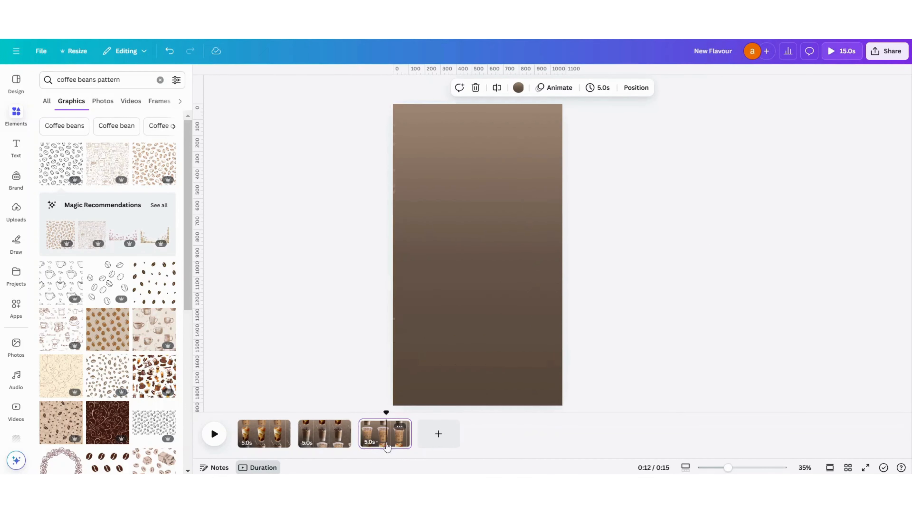
{"action": "left_click", "coordinate": [395, 107]}
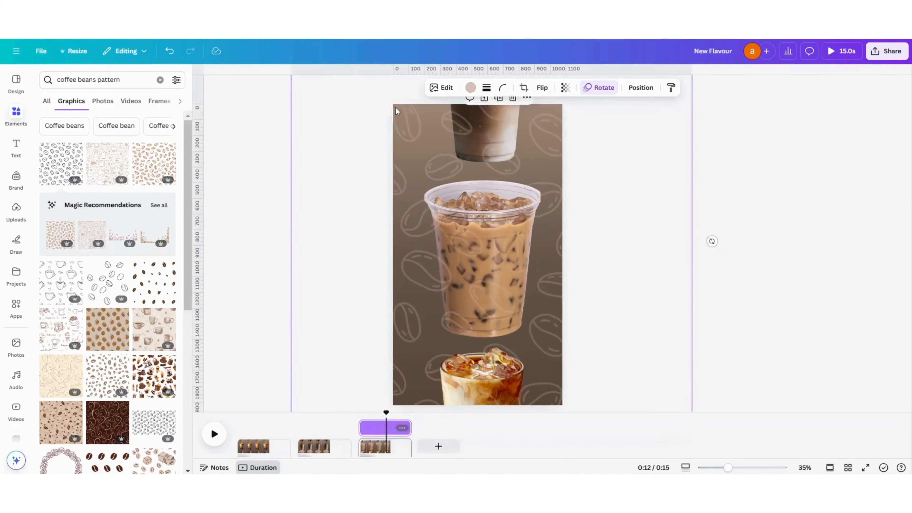
{"action": "right_click", "coordinate": [413, 137]}
{"action": "mouse_move", "coordinate": [446, 244]}
{"action": "left_click", "coordinate": [584, 297]}
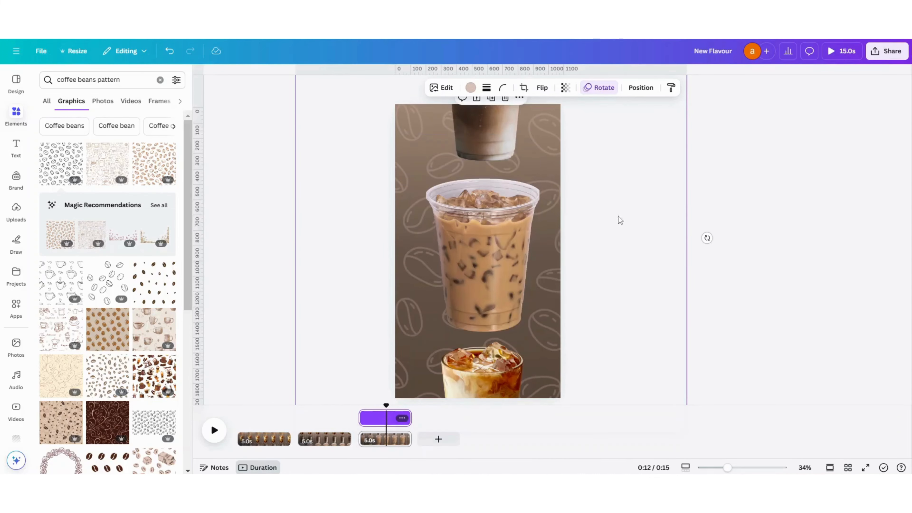
{"action": "left_click", "coordinate": [635, 194]}
- Apply the Breathe animation to the centre iced coffee glass on the first page
{"action": "left_click", "coordinate": [264, 434]}
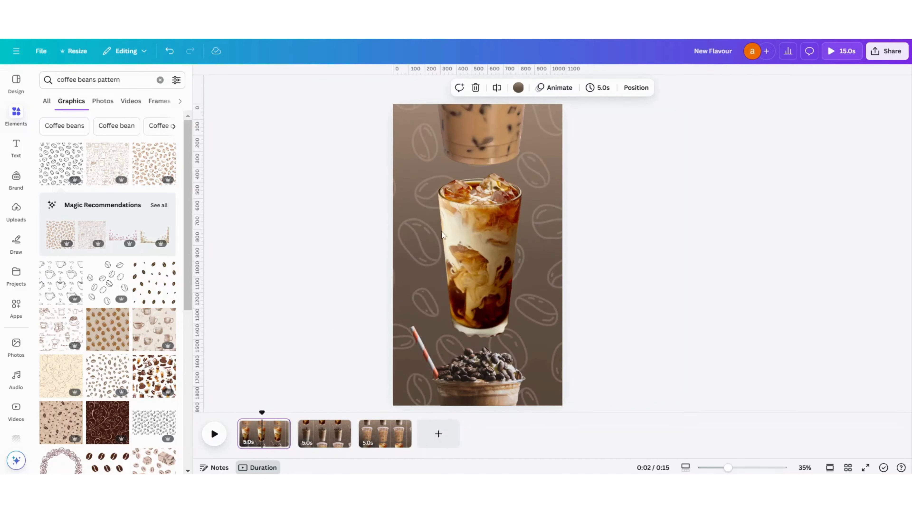
{"action": "left_click", "coordinate": [490, 245]}
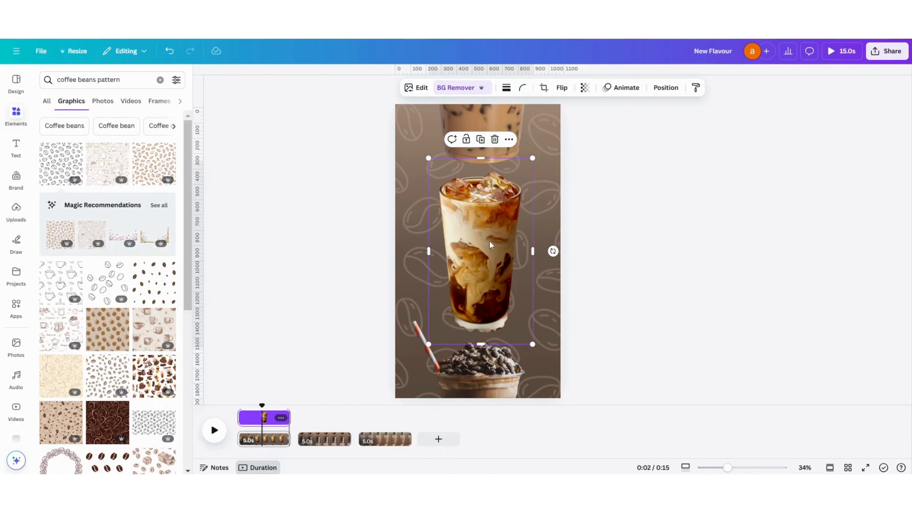
{"action": "left_click", "coordinate": [615, 87]}
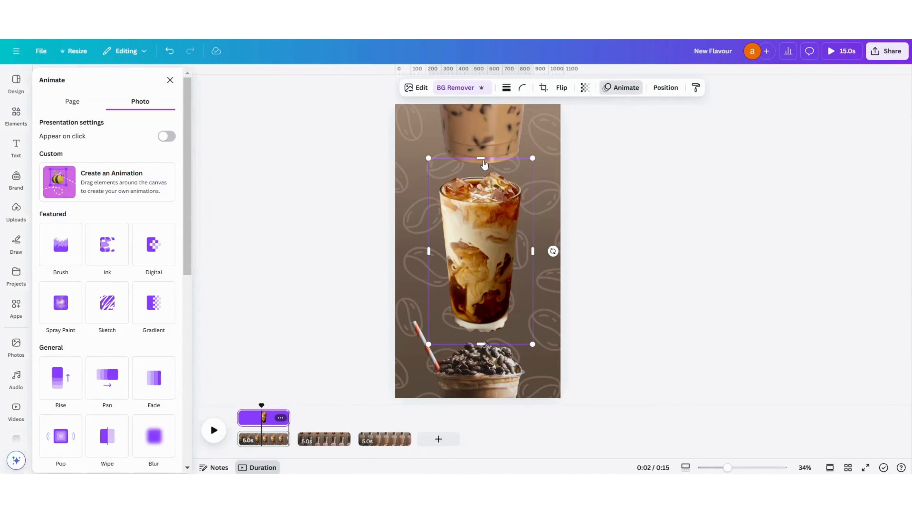
{"action": "scroll", "coordinate": [147, 368], "scroll_direction": "down", "scroll_amount": 5}
{"action": "left_click", "coordinate": [108, 330]}
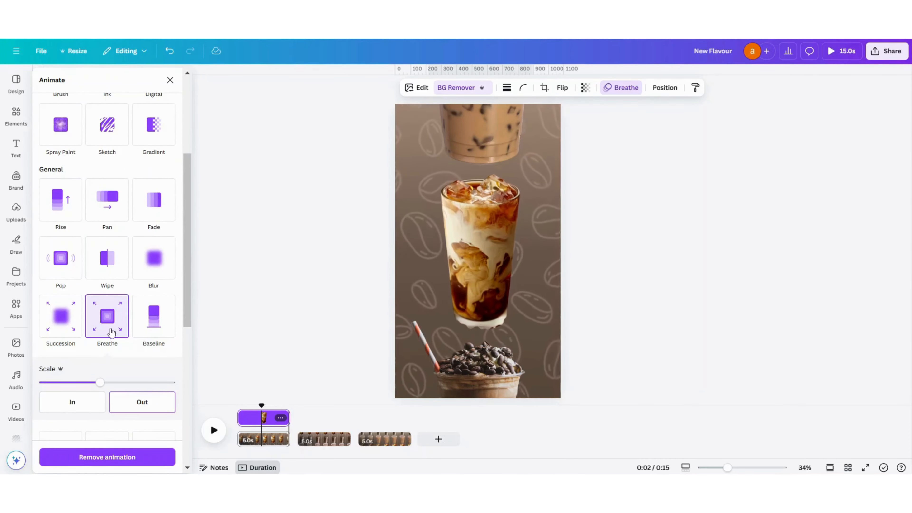
- Give the centre drink with the striped straw on the second page the Breathe animation
{"action": "left_click", "coordinate": [327, 441]}
{"action": "left_click", "coordinate": [476, 259]}
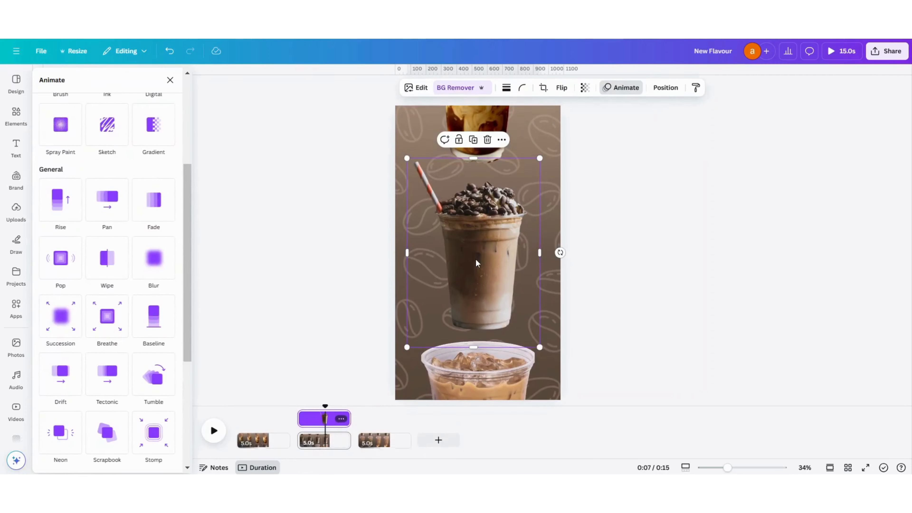
{"action": "scroll", "coordinate": [151, 266], "scroll_direction": "down", "scroll_amount": 2}
{"action": "left_click", "coordinate": [110, 267]}
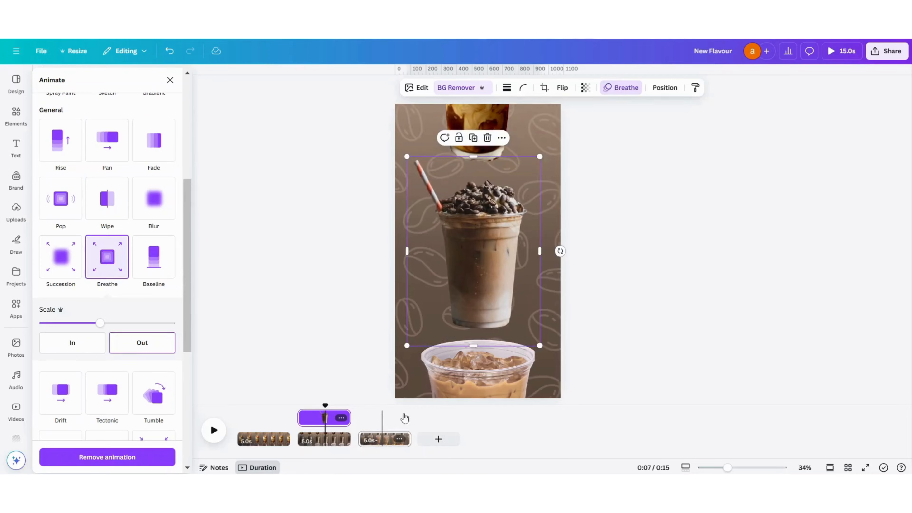
- Apply the Breathe animation to the large centre plastic cup on the third page
{"action": "left_click", "coordinate": [385, 436]}
{"action": "left_click", "coordinate": [493, 250]}
{"action": "left_click", "coordinate": [107, 258]}
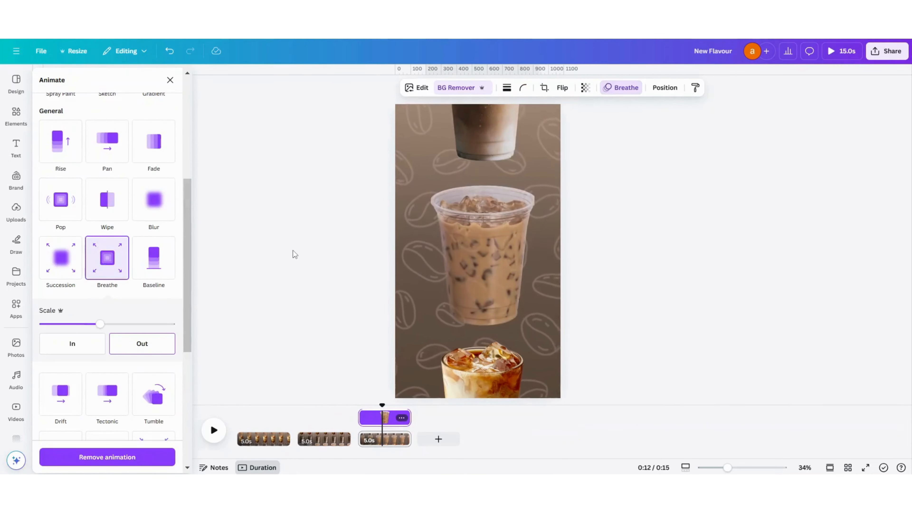
{"action": "left_click", "coordinate": [293, 252]}
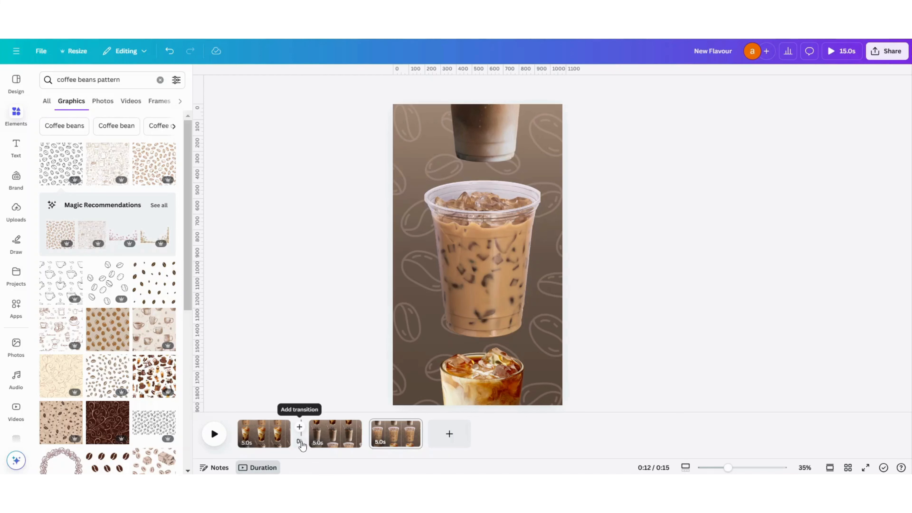
- Add a Match & Move transition of 1.8 seconds after the first page and apply it between all pages
{"action": "left_click", "coordinate": [301, 444]}
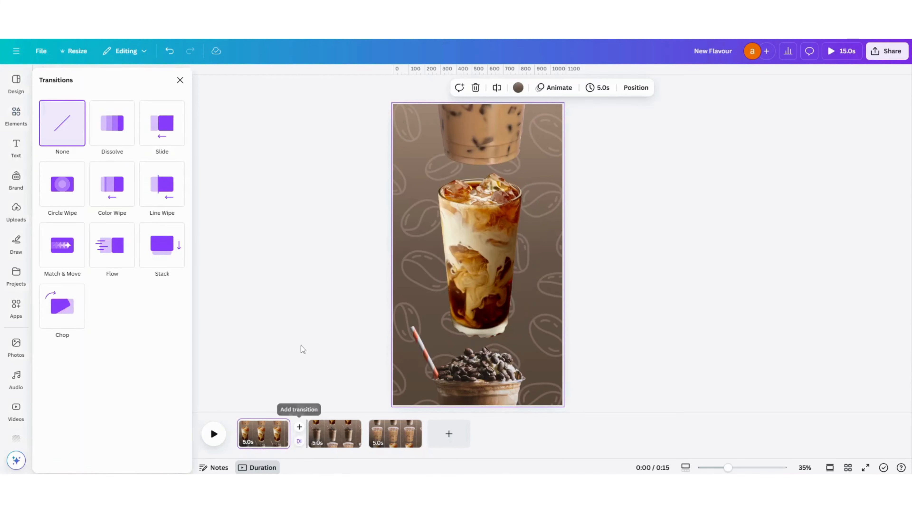
{"action": "left_click", "coordinate": [67, 247]}
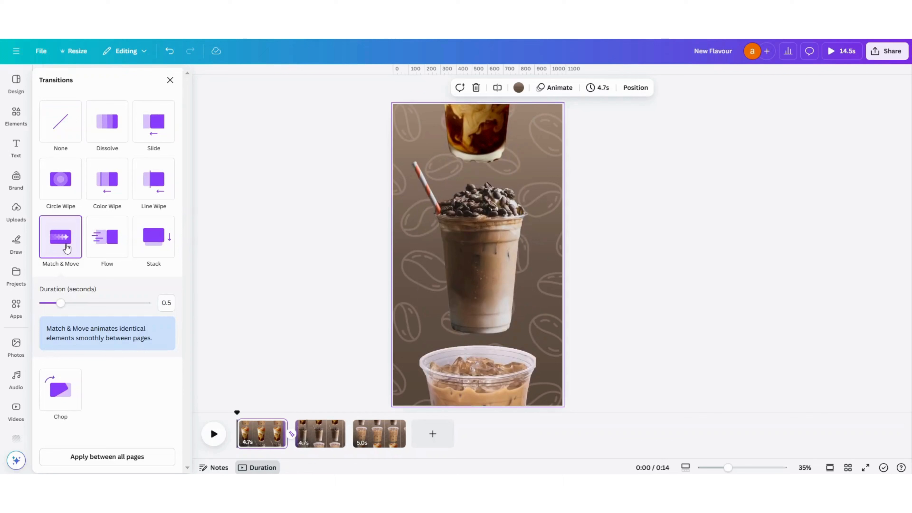
{"action": "left_click_drag", "start_coordinate": [62, 305], "coordinate": [116, 304]}
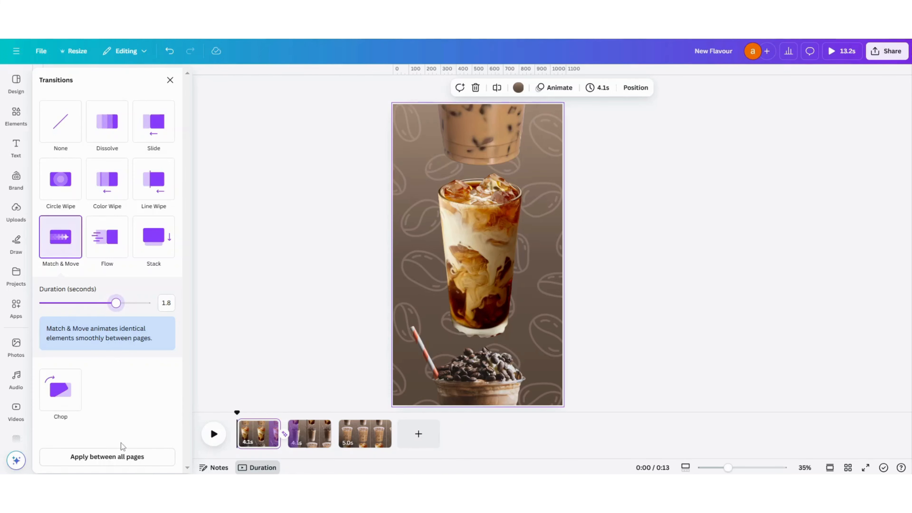
{"action": "left_click", "coordinate": [125, 461]}
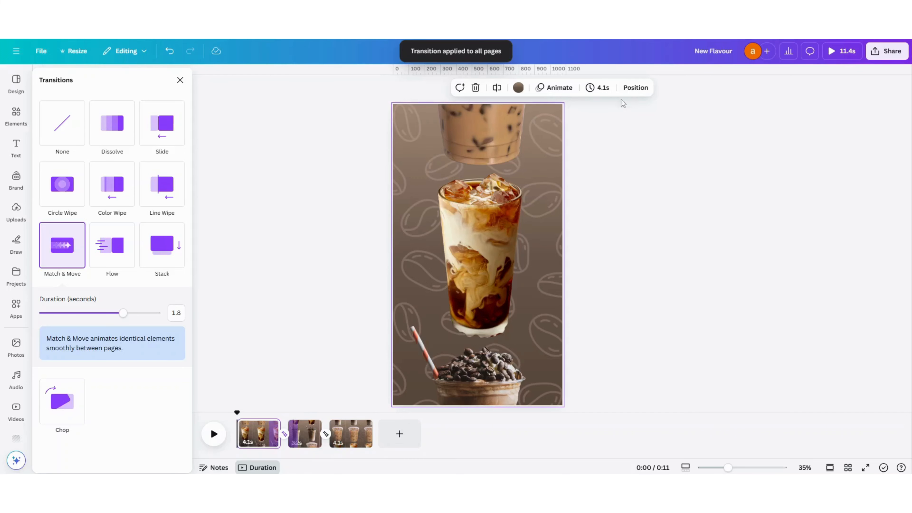
- Set the page timing to 2.0 seconds and apply it to all three pages
{"action": "left_click", "coordinate": [602, 90]}
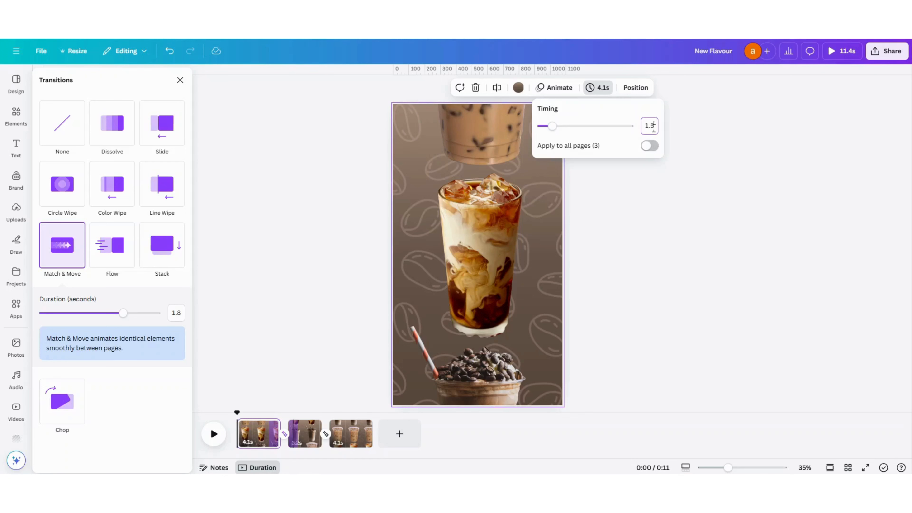
{"action": "left_click", "coordinate": [648, 147]}
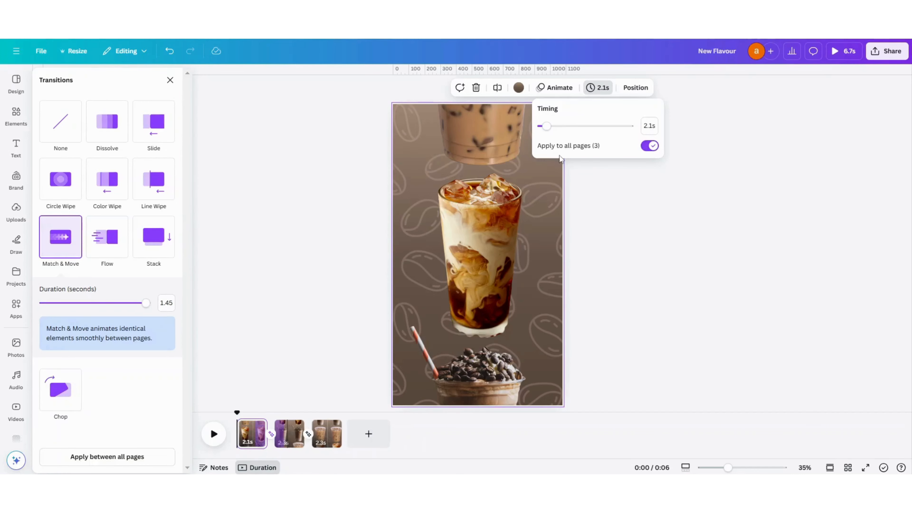
{"action": "left_click", "coordinate": [341, 305]}
{"action": "left_click", "coordinate": [340, 302]}
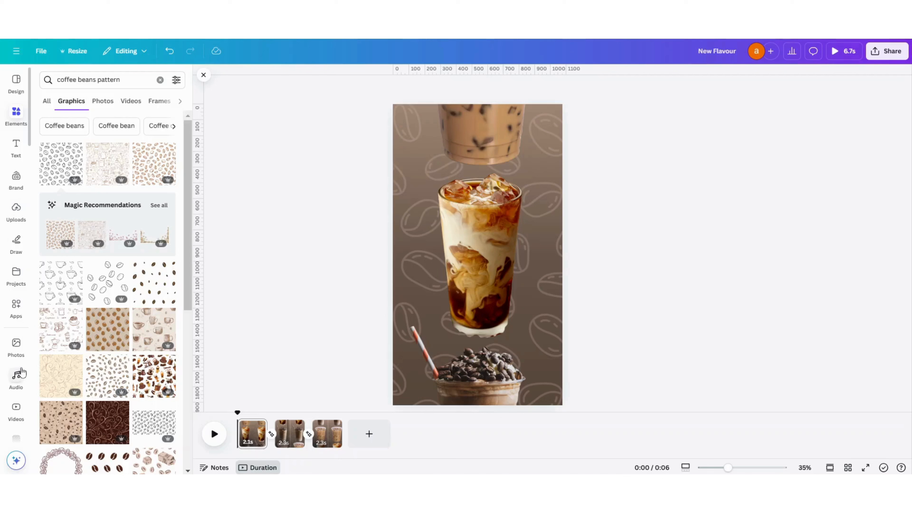
- Add the recently used audio track "Advertising" to the video as background music
{"action": "scroll", "coordinate": [22, 372], "scroll_direction": "down", "scroll_amount": 2}
{"action": "left_click", "coordinate": [16, 318]}
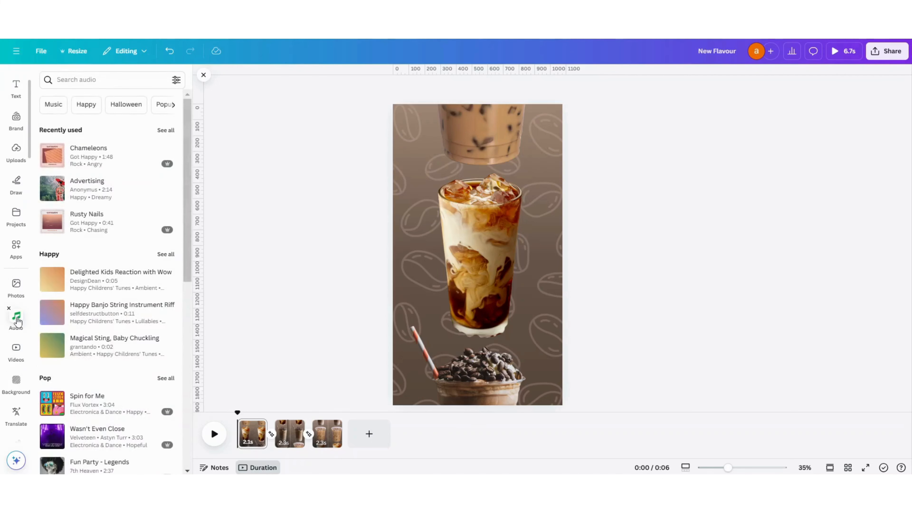
{"action": "left_click", "coordinate": [75, 188]}
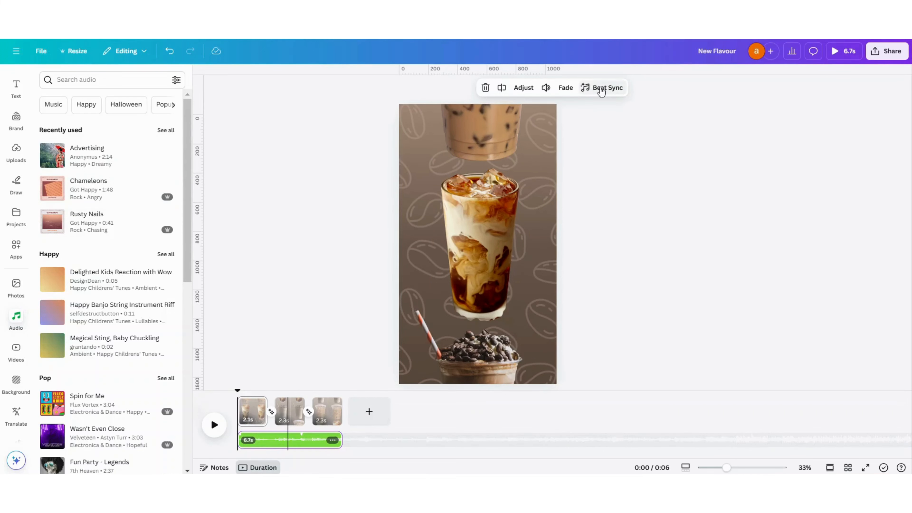
- Turn on Sync now in Beat Sync for the music track and preview the whole video
{"action": "left_click", "coordinate": [601, 89]}
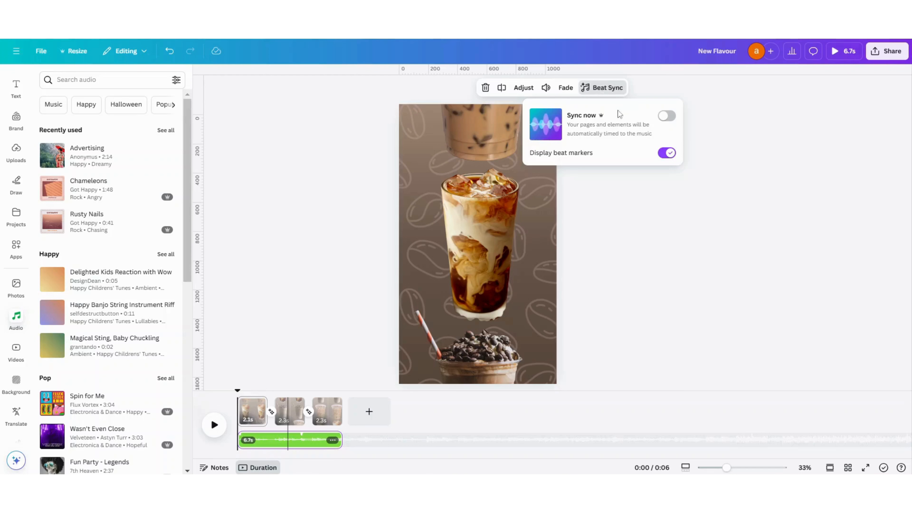
{"action": "left_click", "coordinate": [668, 116]}
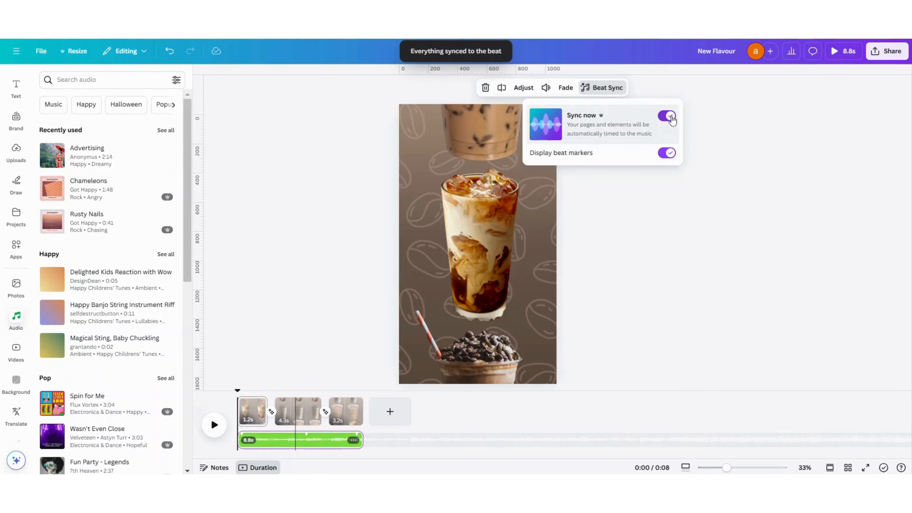
{"action": "left_click", "coordinate": [643, 240]}
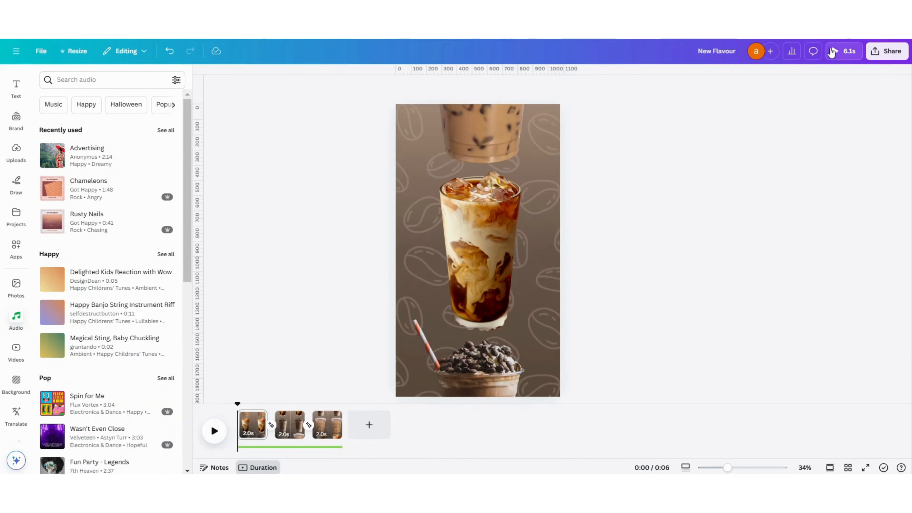
{"action": "left_click", "coordinate": [832, 51]}
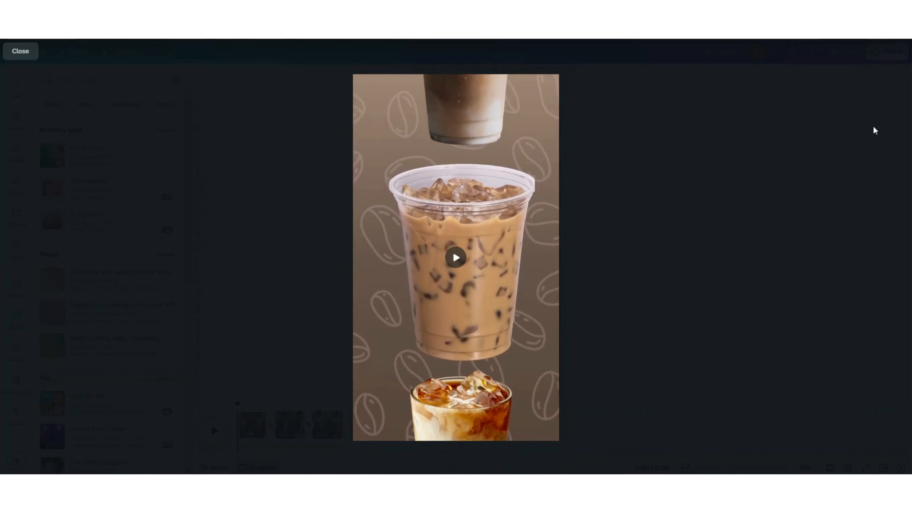
{"action": "left_click", "coordinate": [18, 51]}
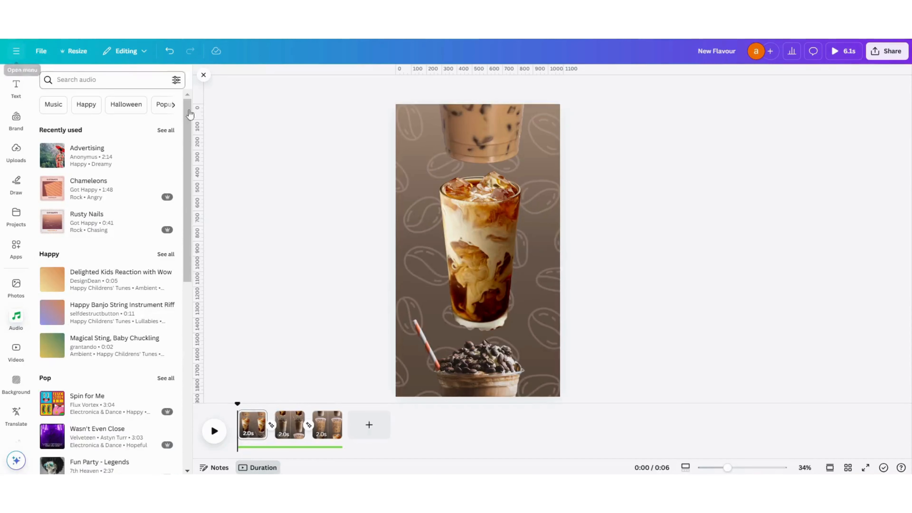